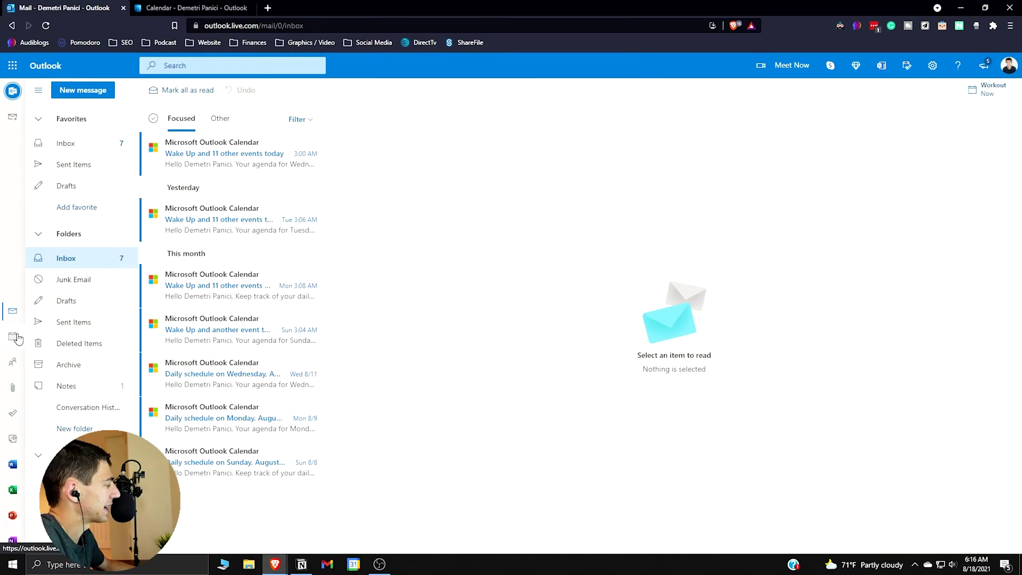
Open the calendar and switch it to the month view.
{"action": "left_click", "coordinate": [13, 337]}
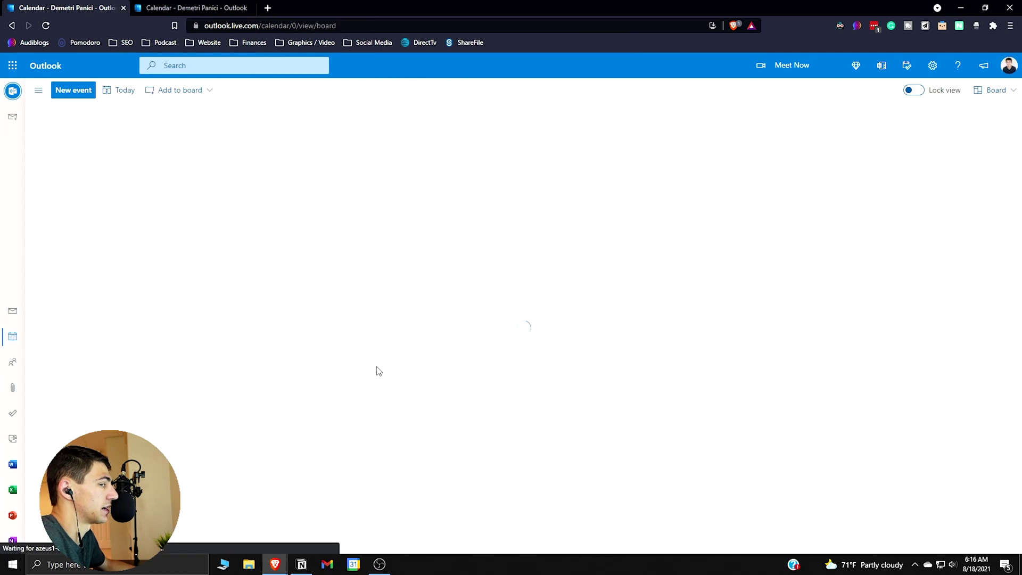
{"action": "left_click", "coordinate": [1011, 92]}
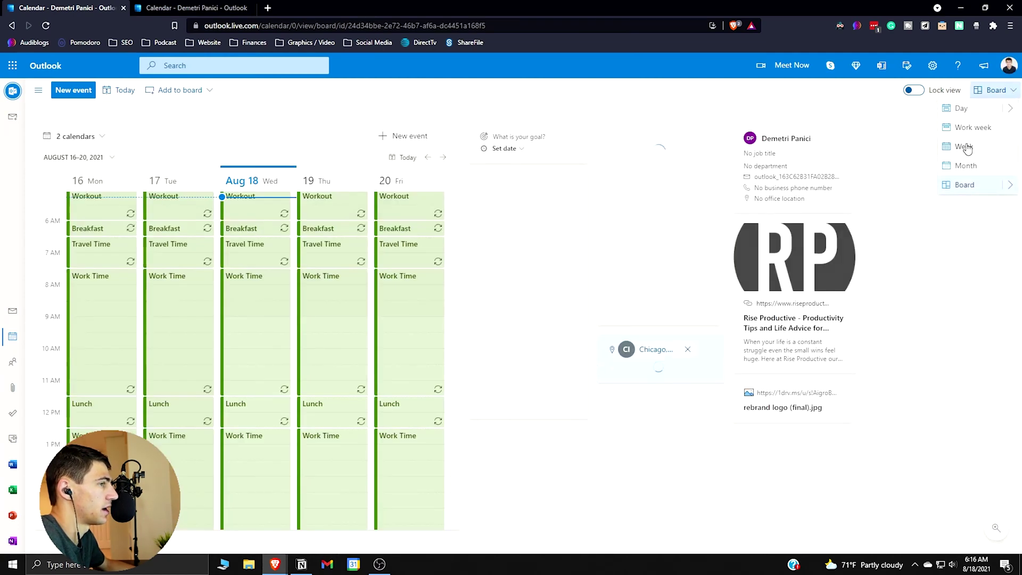
{"action": "left_click", "coordinate": [965, 166]}
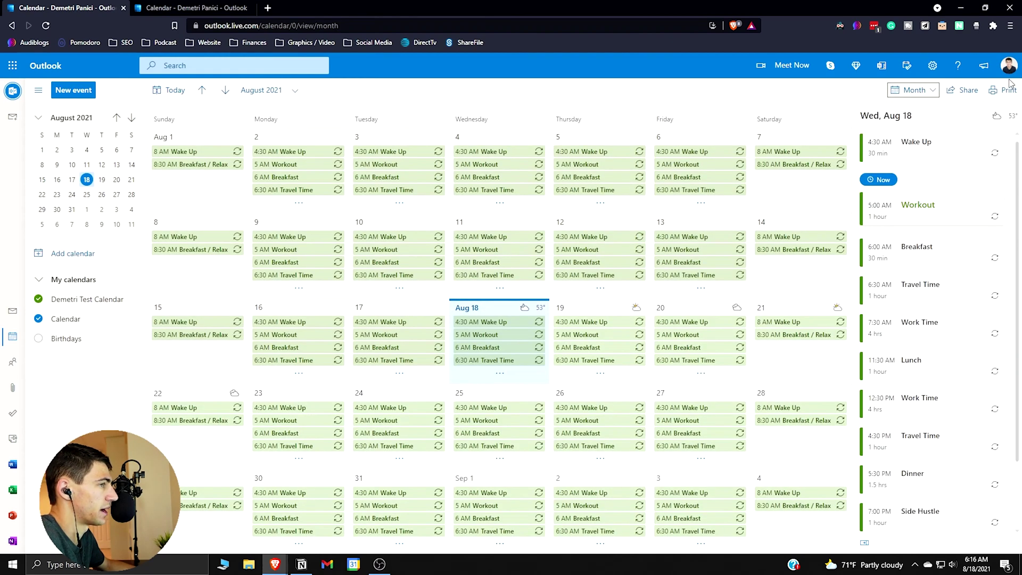
Create a new board named 'All in One'.
{"action": "left_click", "coordinate": [922, 92]}
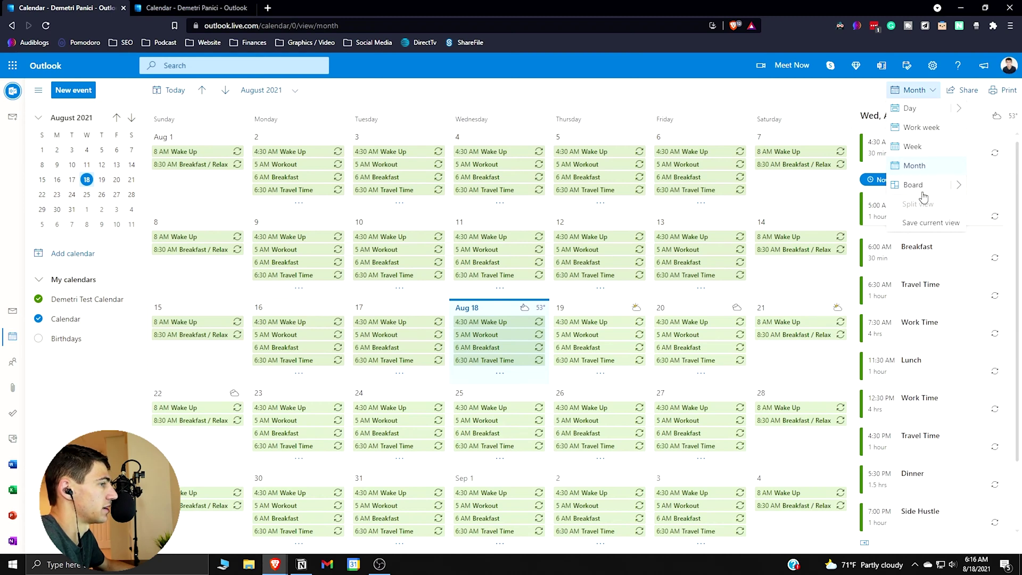
{"action": "mouse_move", "coordinate": [962, 189]}
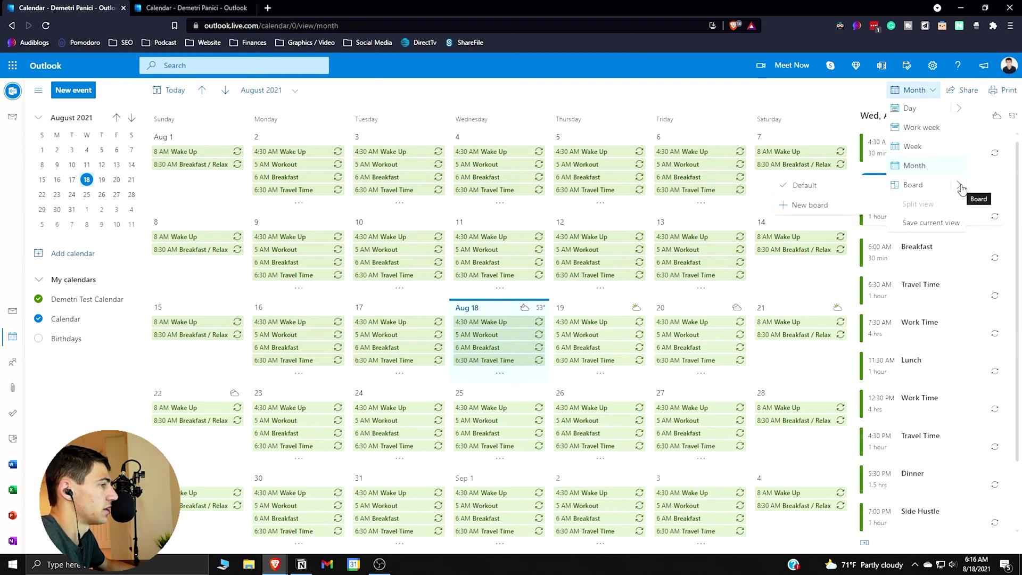
{"action": "left_click", "coordinate": [812, 204]}
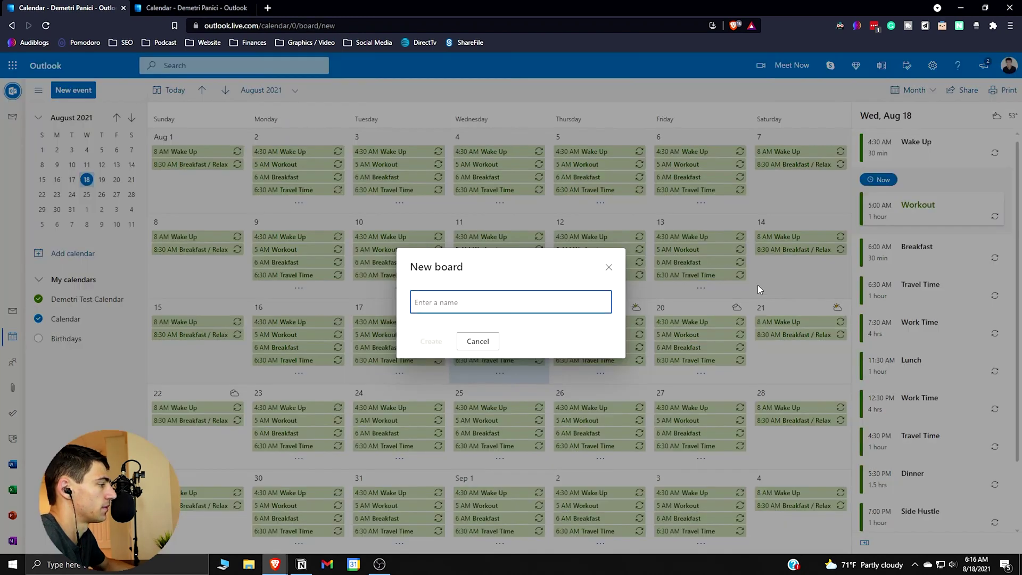
{"action": "type", "text": "All in One"}
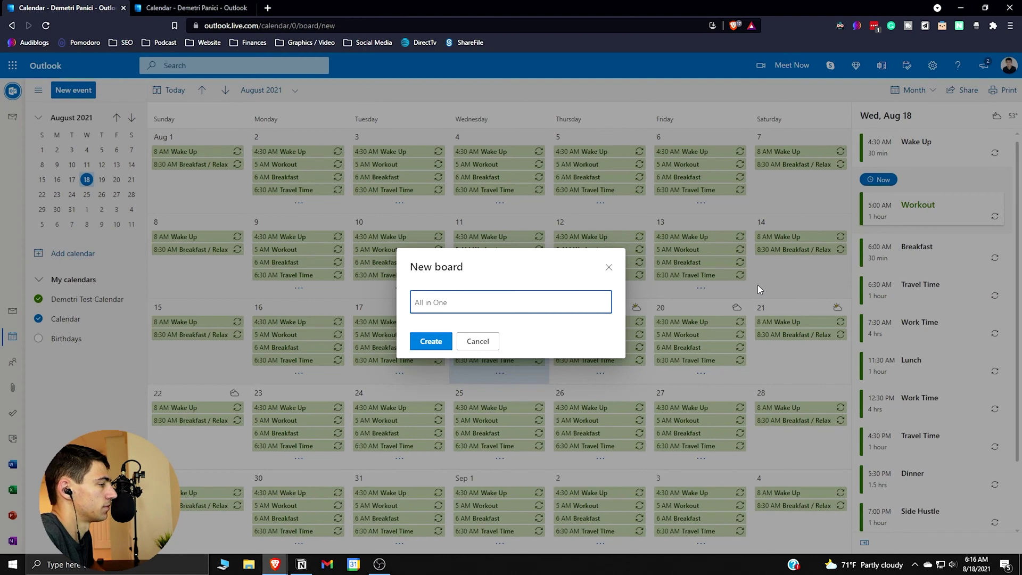
{"action": "key", "text": "Escape"}
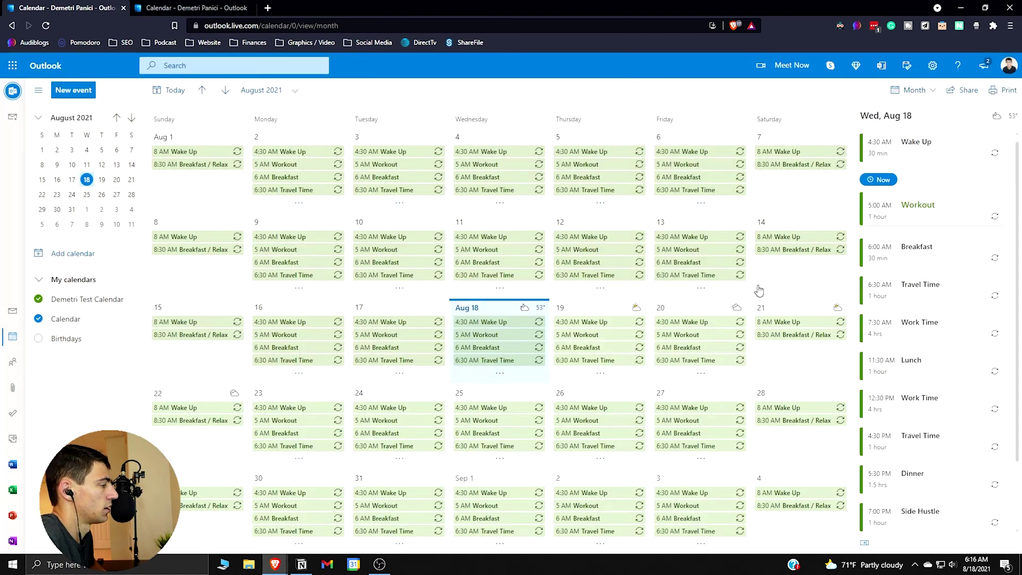
Open the All in One board from the views list.
{"action": "left_click", "coordinate": [914, 90]}
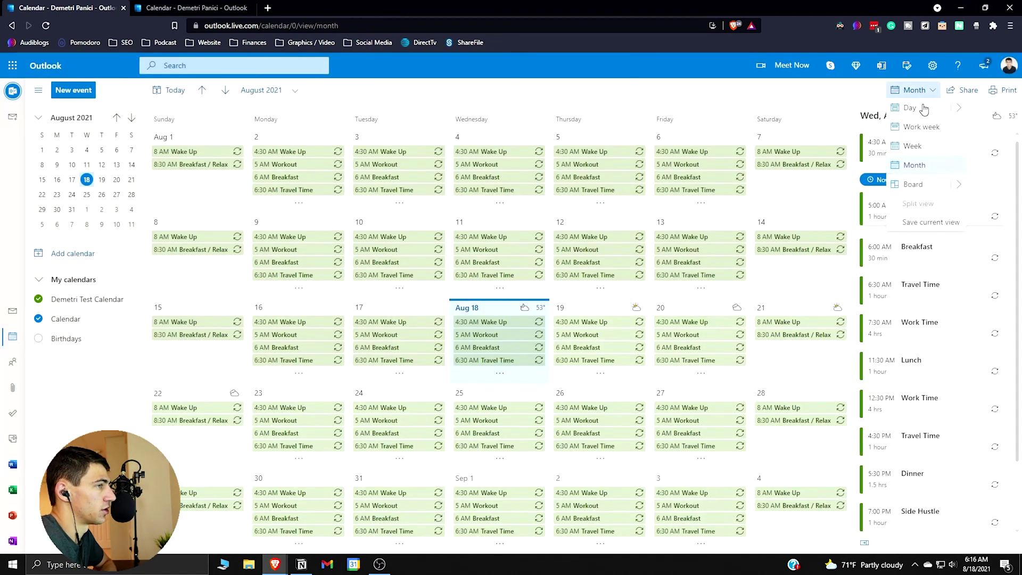
{"action": "mouse_move", "coordinate": [960, 187]}
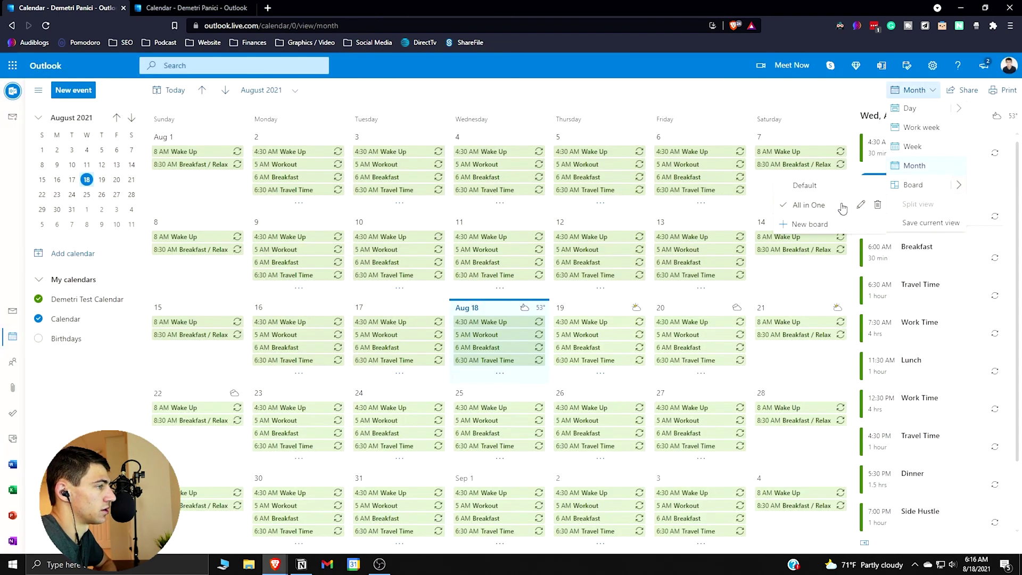
{"action": "left_click", "coordinate": [913, 185]}
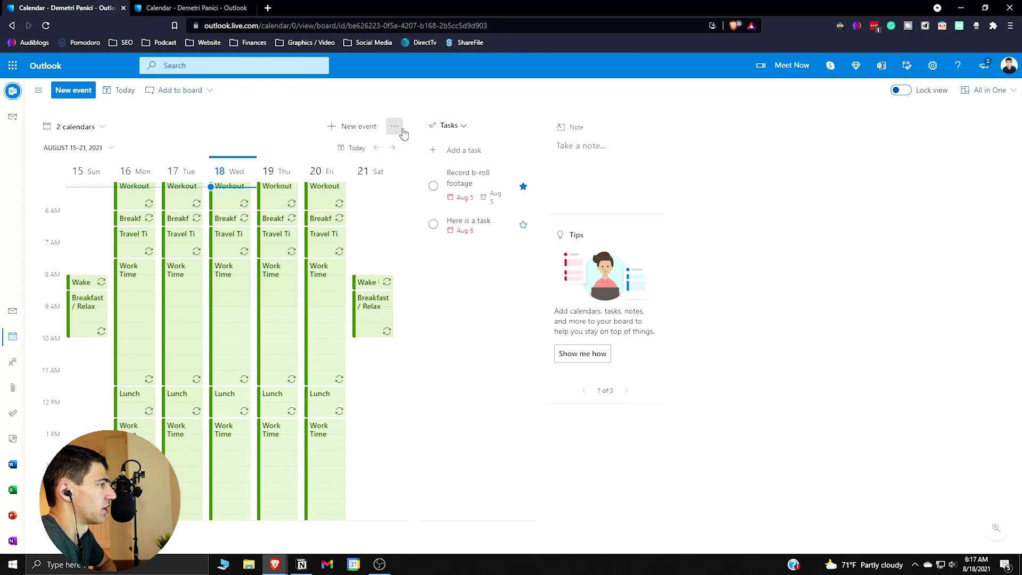
Reopen the All in One board and show every kind of item that can be added.
{"action": "left_click", "coordinate": [1011, 93]}
{"action": "mouse_move", "coordinate": [981, 196]}
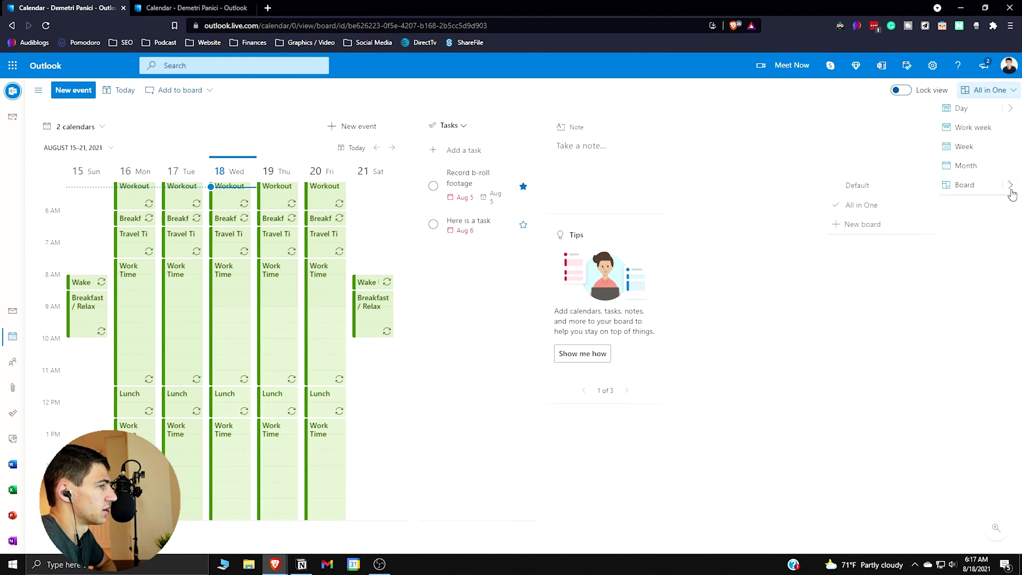
{"action": "left_click", "coordinate": [903, 202]}
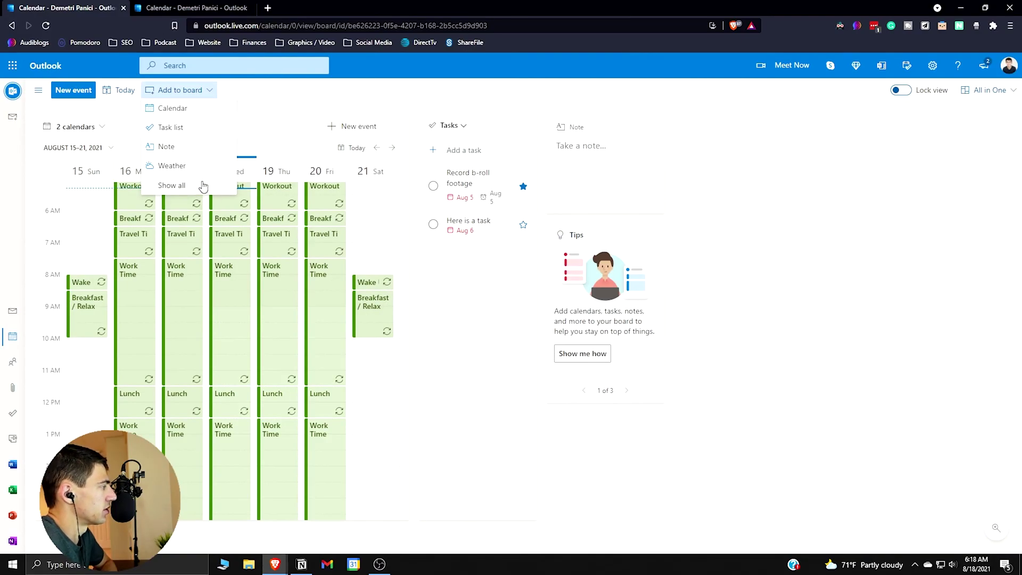
{"action": "left_click", "coordinate": [203, 185]}
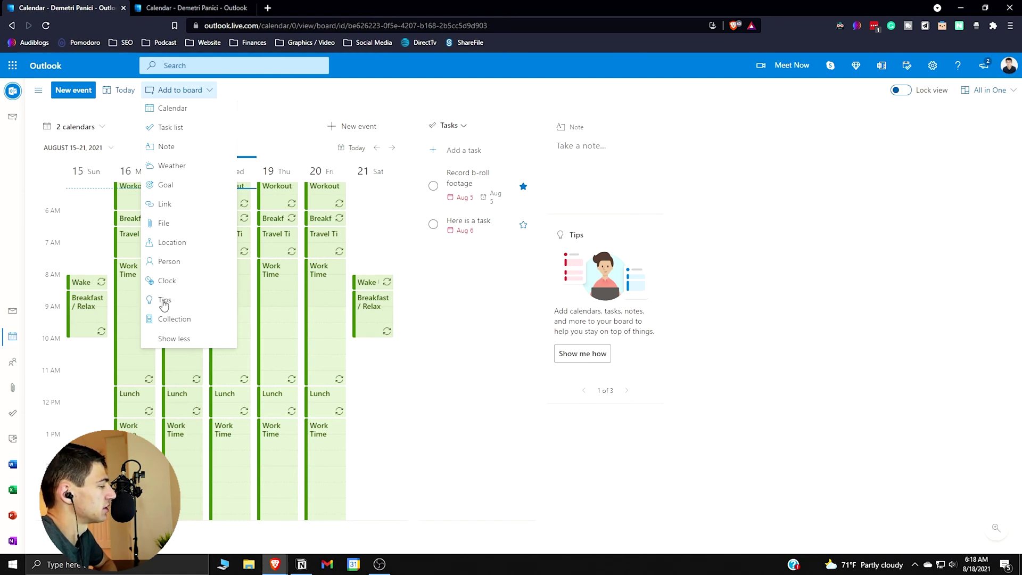
Select Tips and page the Tips card forward to its third tip, about frequently used files.
{"action": "left_click", "coordinate": [193, 299]}
{"action": "left_click", "coordinate": [626, 391]}
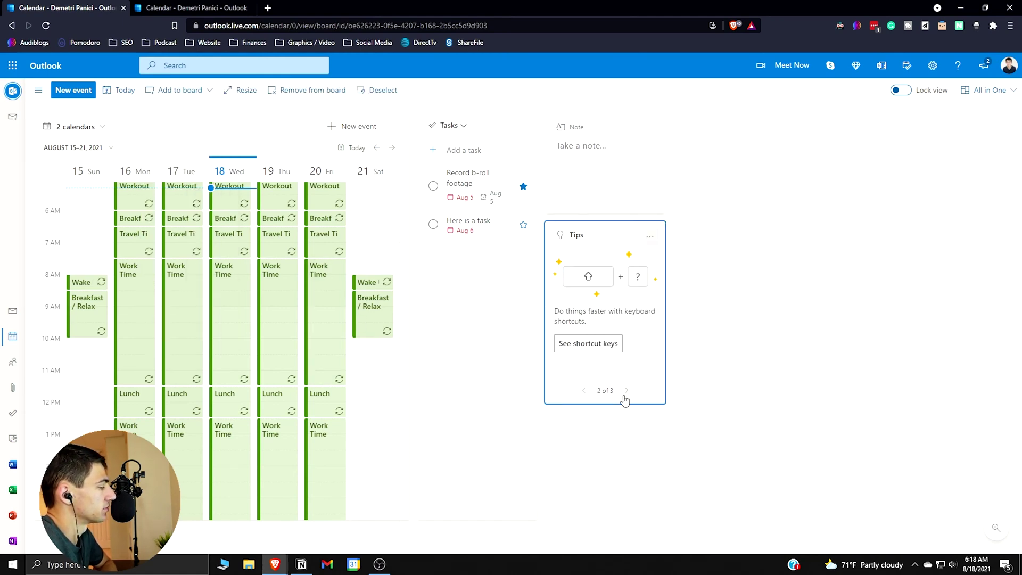
{"action": "left_click", "coordinate": [626, 392]}
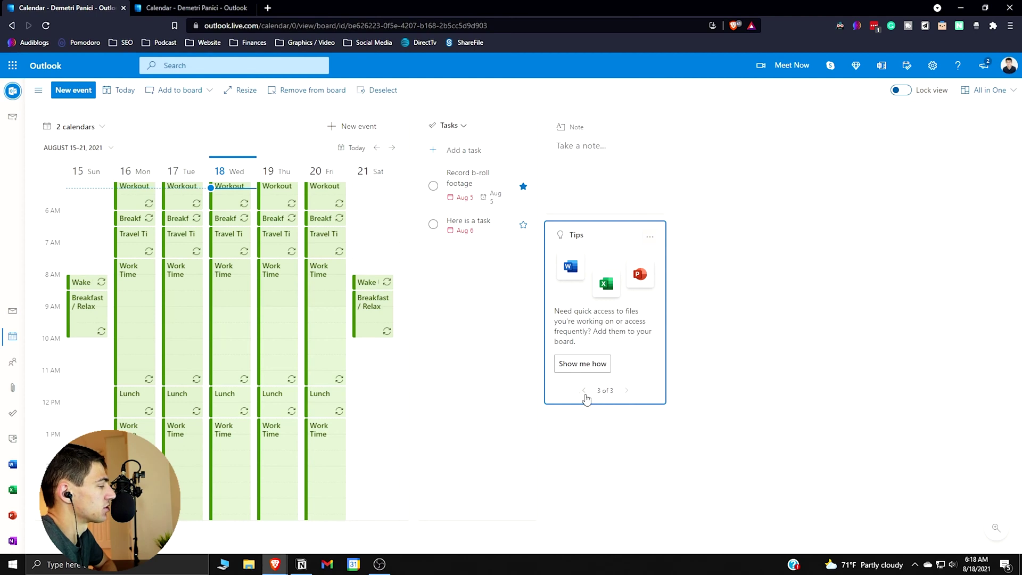
{"action": "left_click", "coordinate": [193, 92]}
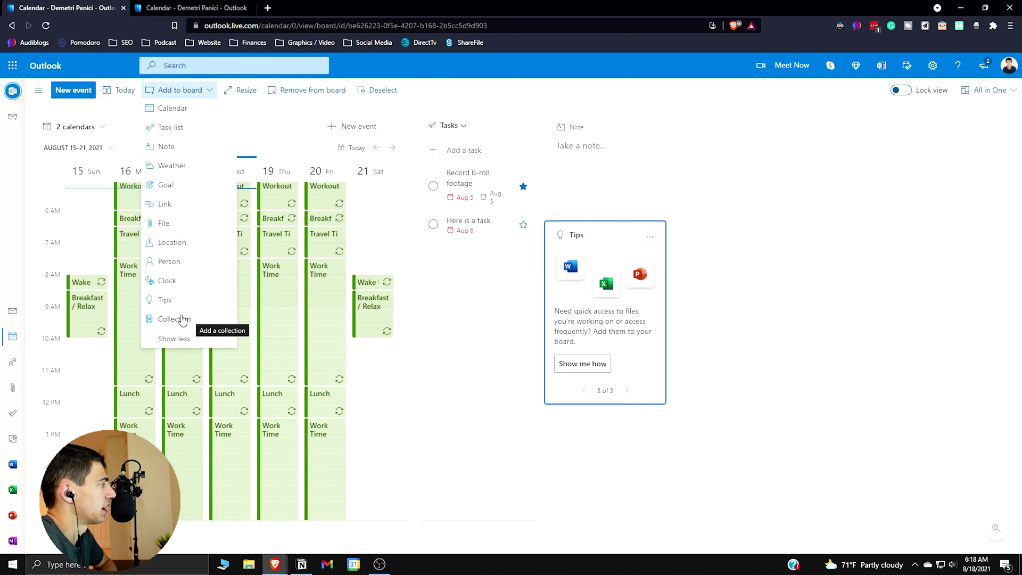
{"action": "left_click", "coordinate": [317, 119]}
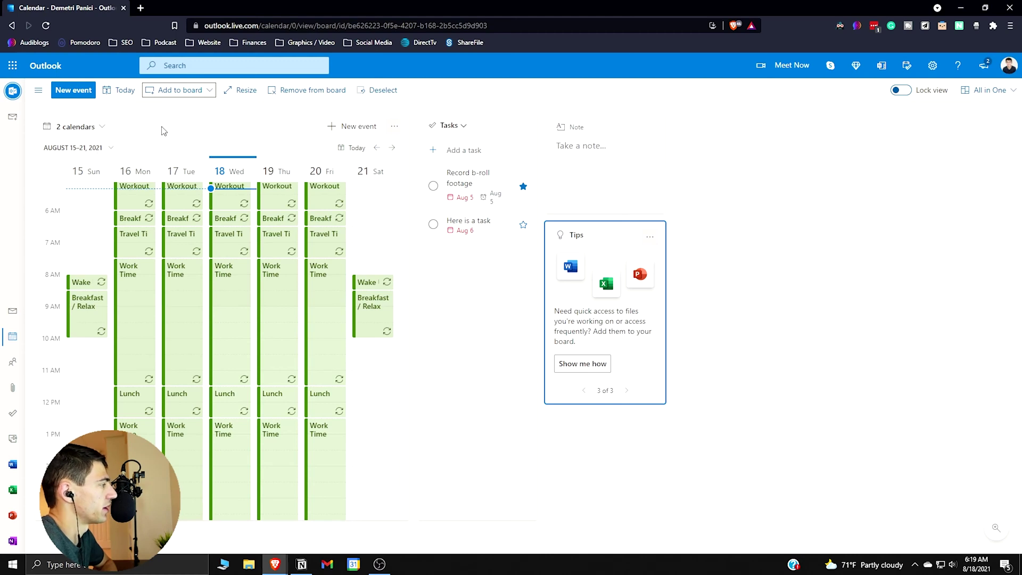
Set the board calendar card's view to the Monday–Friday work week of August 16–20.
{"action": "left_click", "coordinate": [101, 149]}
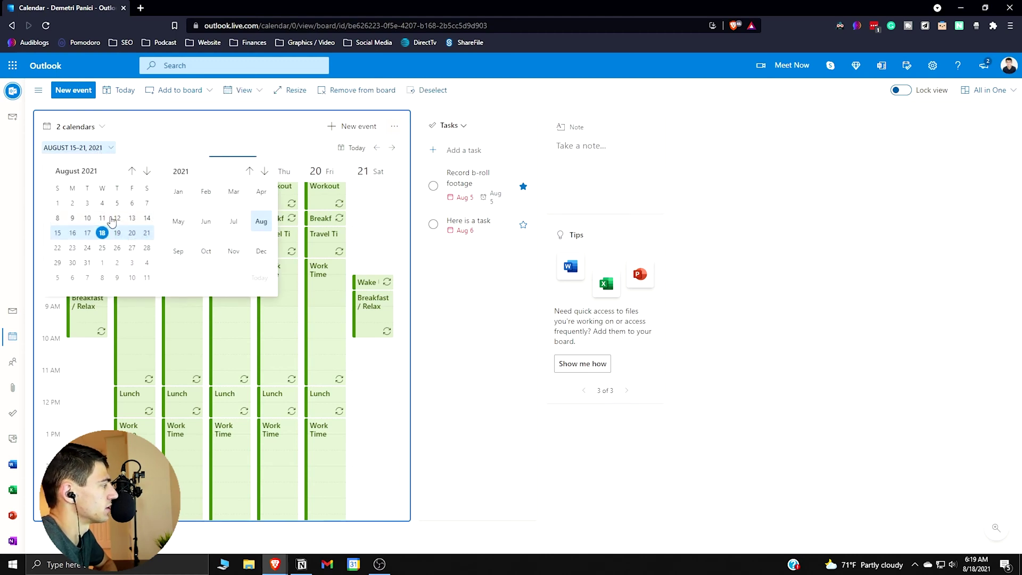
{"action": "left_click", "coordinate": [130, 147]}
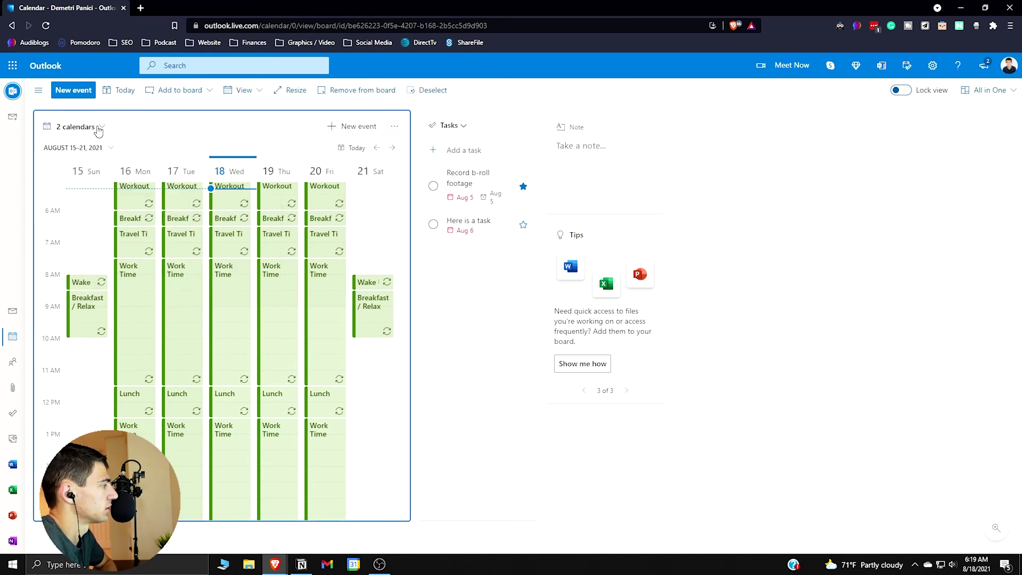
{"action": "left_click", "coordinate": [393, 128]}
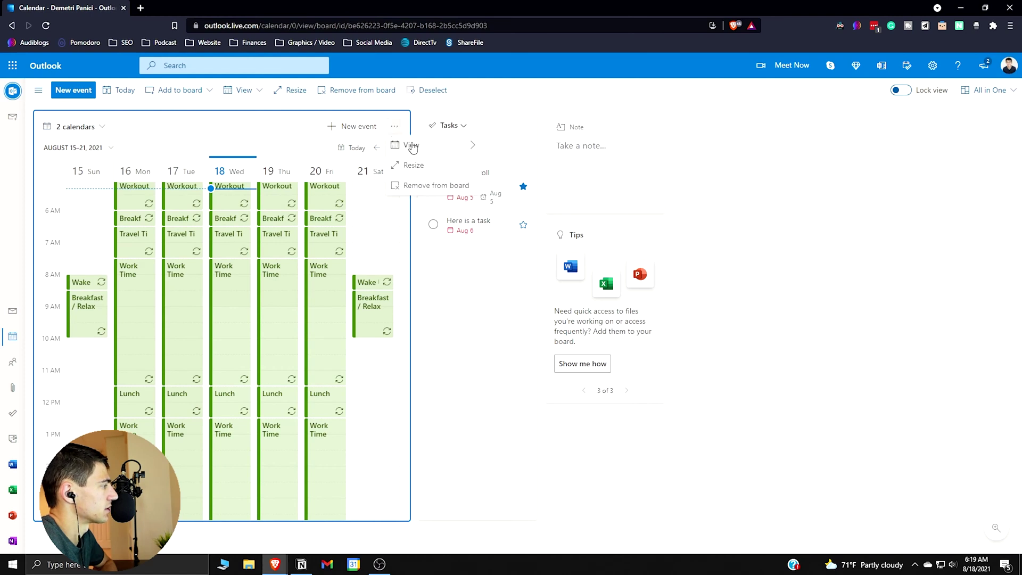
{"action": "mouse_move", "coordinate": [413, 147]}
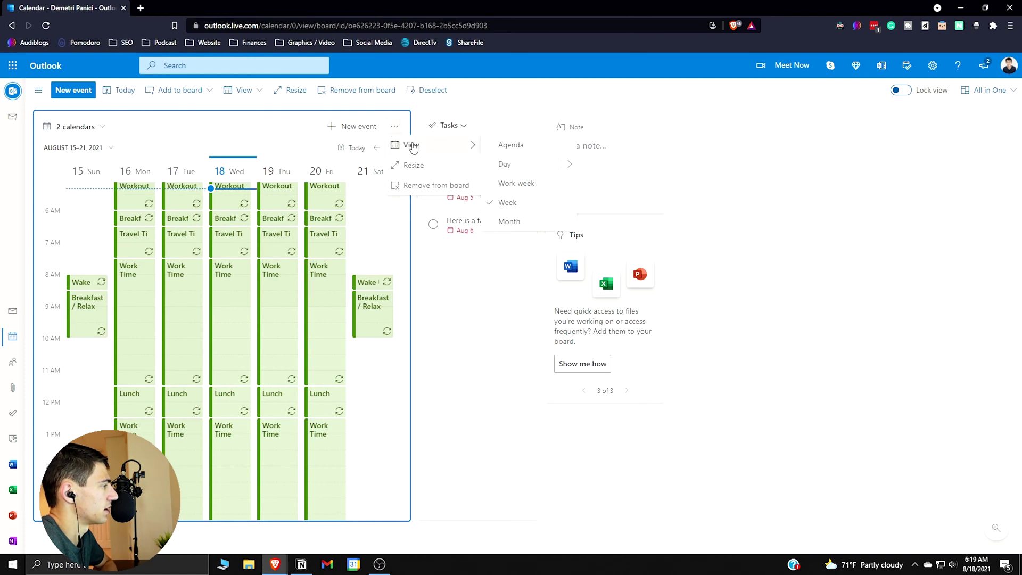
{"action": "left_click", "coordinate": [510, 184]}
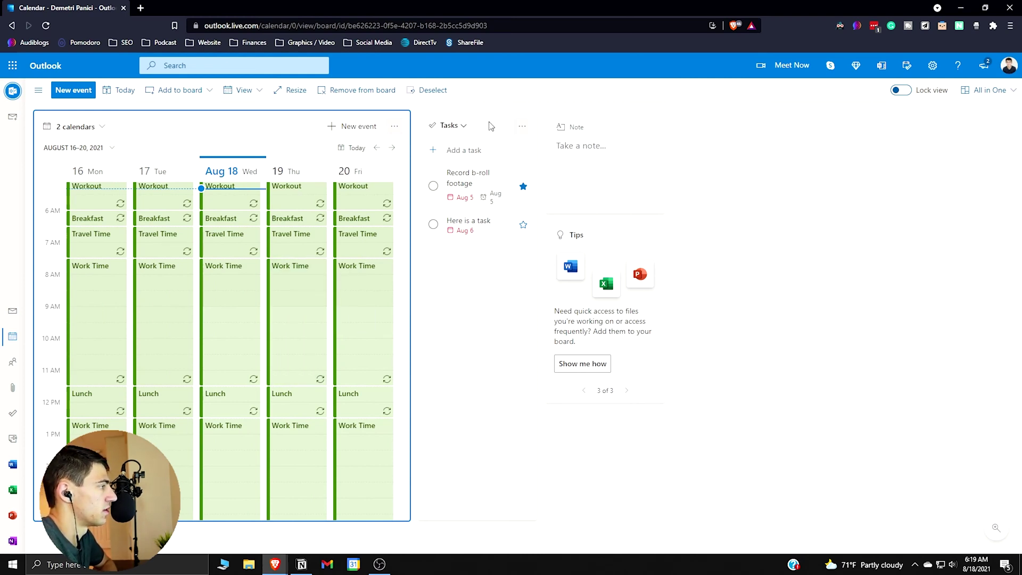
{"action": "mouse_move", "coordinate": [491, 126]}
{"action": "left_mouse_down"}
{"action": "mouse_move", "coordinate": [724, 117]}
{"action": "mouse_move", "coordinate": [726, 133]}
{"action": "mouse_move", "coordinate": [484, 130]}
{"action": "mouse_move", "coordinate": [492, 125]}
{"action": "left_mouse_up"}
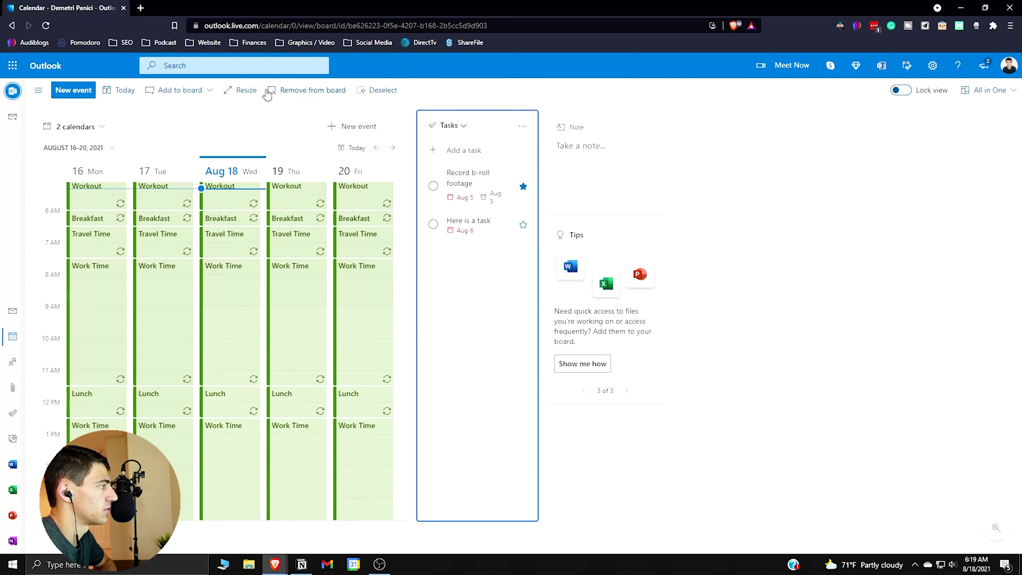
{"action": "left_click", "coordinate": [239, 91]}
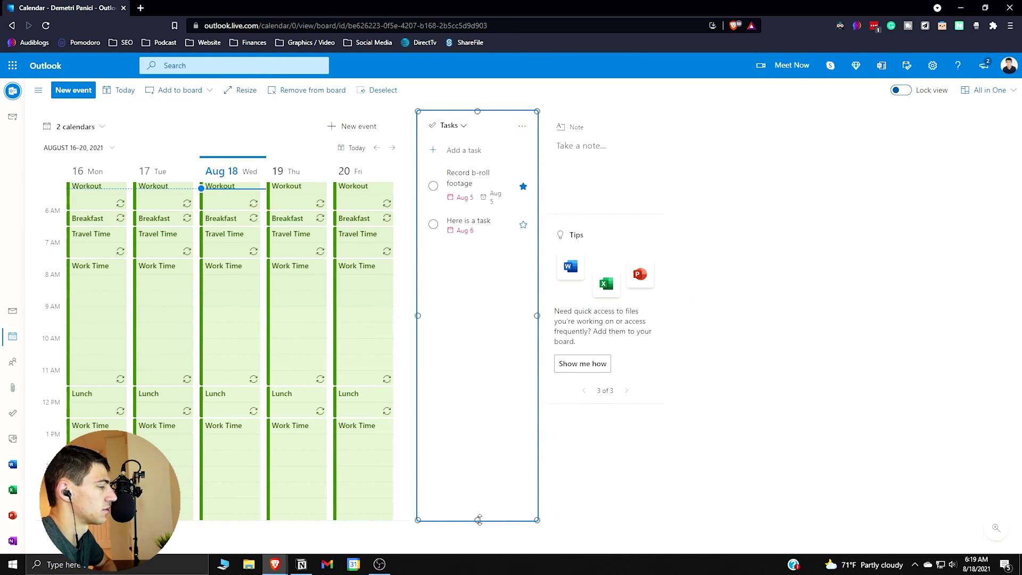
Resize and reposition the Tasks card on the board.
{"action": "left_click_drag", "start_coordinate": [479, 520], "coordinate": [479, 316]}
{"action": "left_click_drag", "start_coordinate": [492, 265], "coordinate": [496, 468]}
{"action": "left_click_drag", "start_coordinate": [477, 315], "coordinate": [478, 286]}
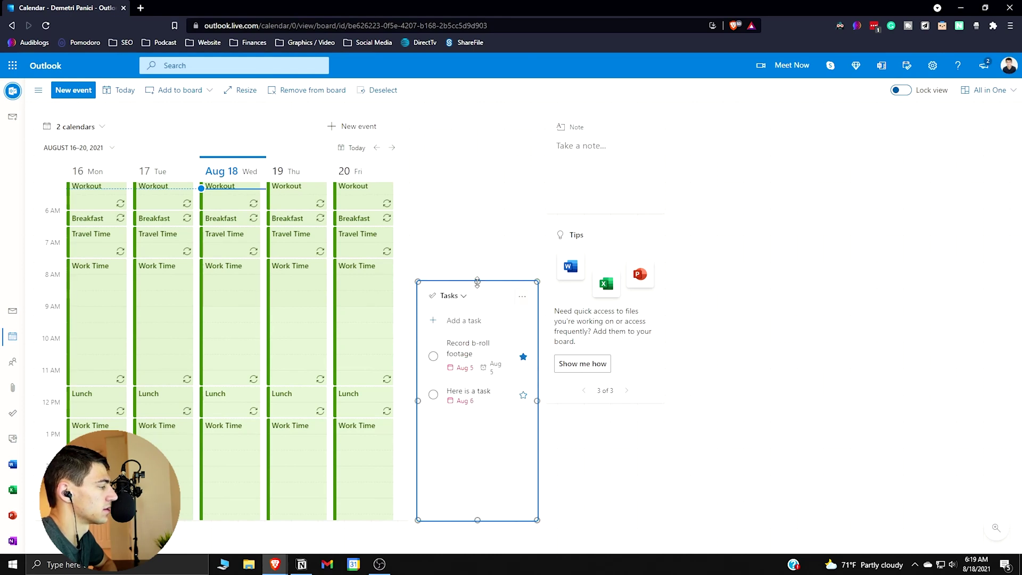
Add a 'Complete Project by Friday' goal card due August 20 above the Tasks card.
{"action": "left_click", "coordinate": [172, 92]}
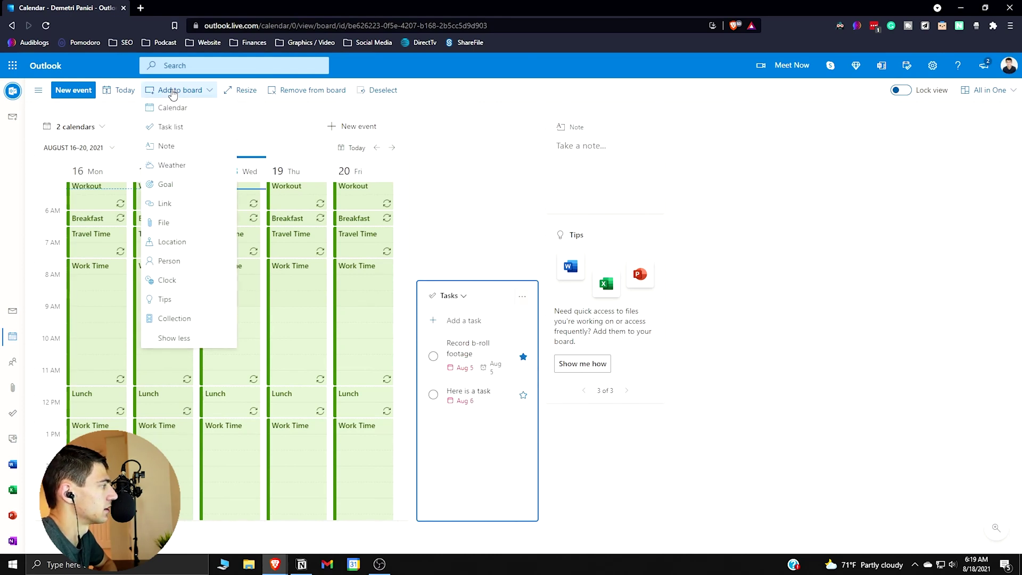
{"action": "left_click", "coordinate": [179, 186]}
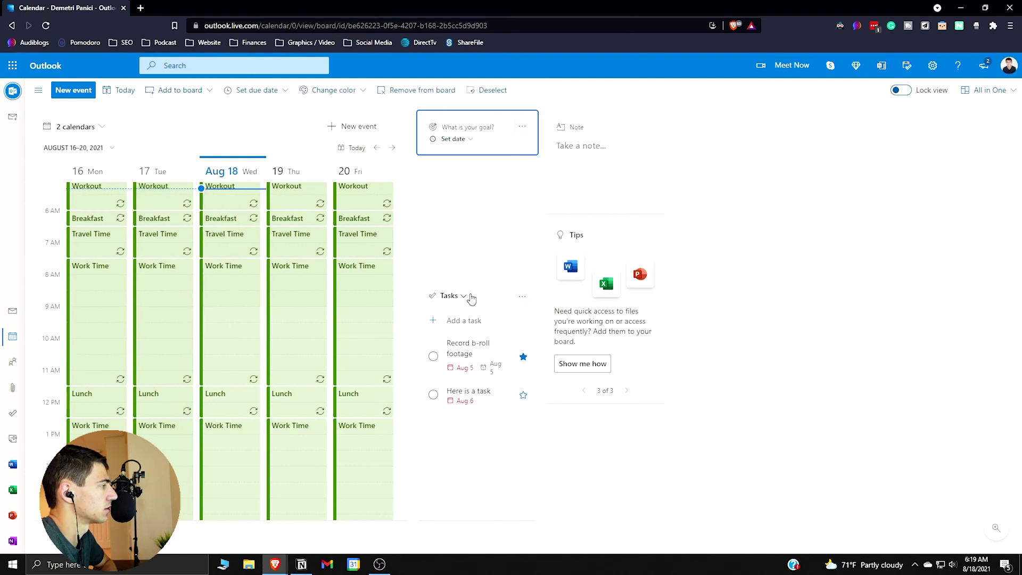
{"action": "left_click_drag", "start_coordinate": [481, 292], "coordinate": [491, 176]}
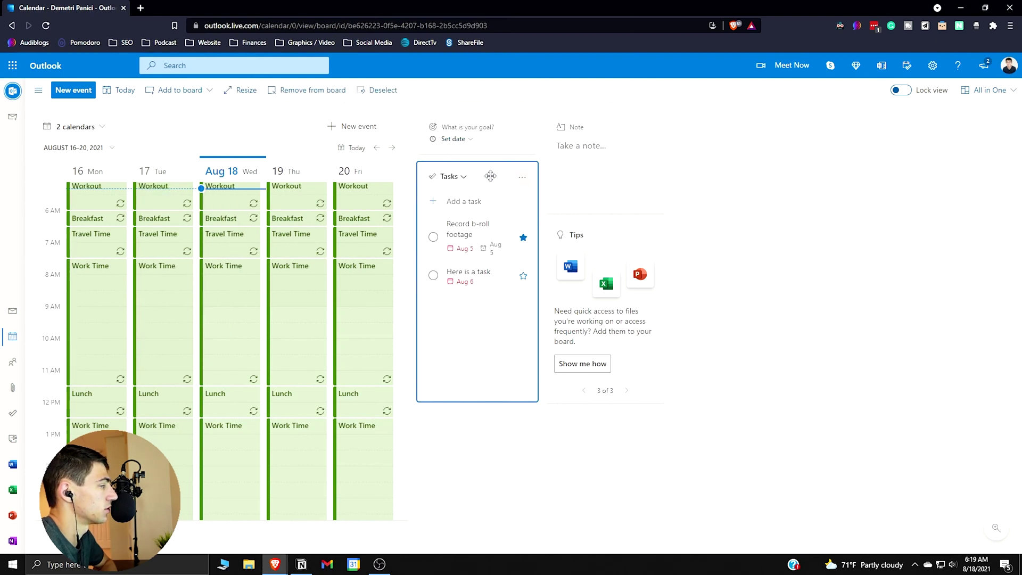
{"action": "left_click", "coordinate": [472, 127]}
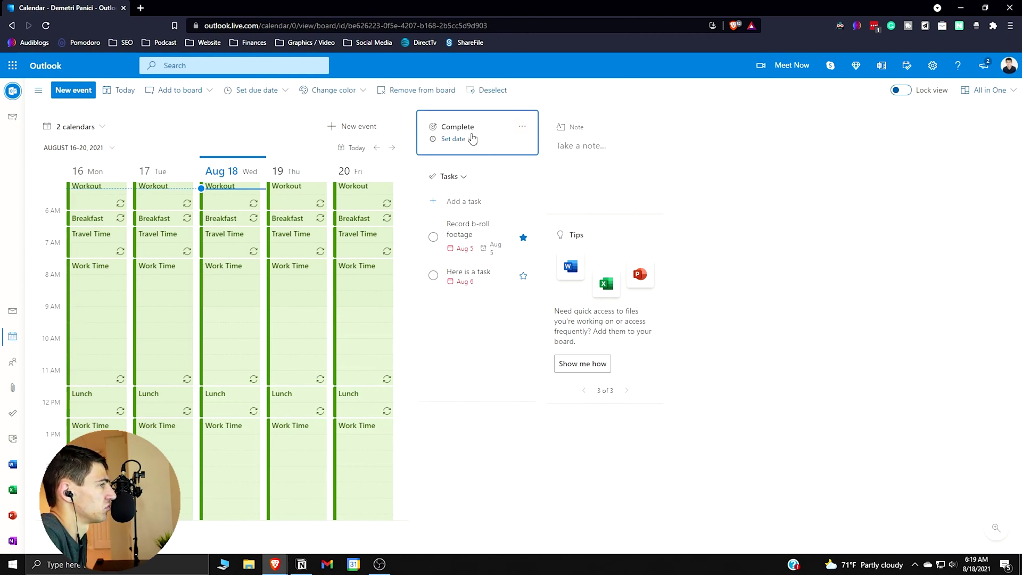
{"action": "type", "text": "Friday"}
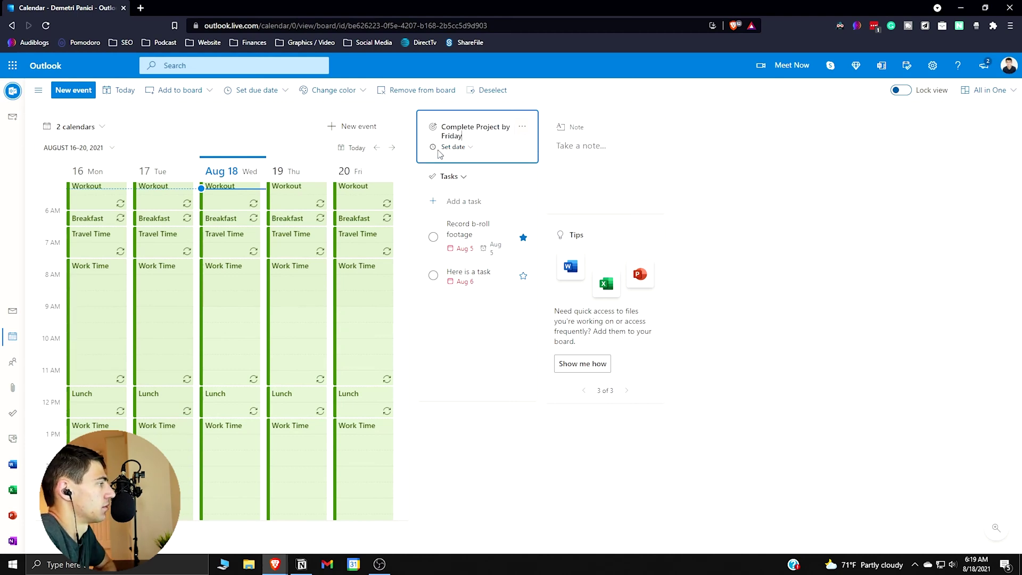
{"action": "left_click", "coordinate": [439, 149]}
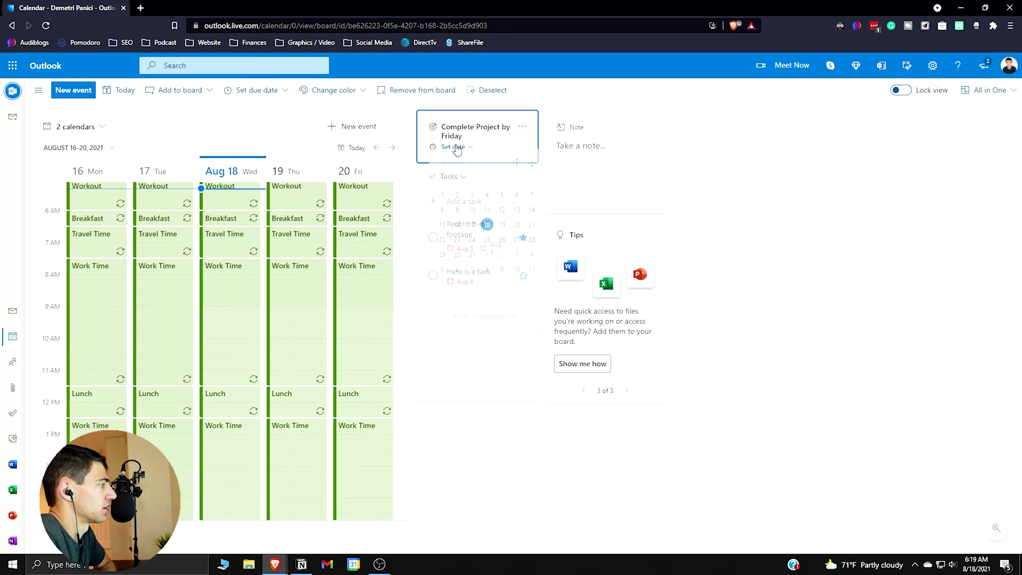
{"action": "left_click", "coordinate": [520, 230]}
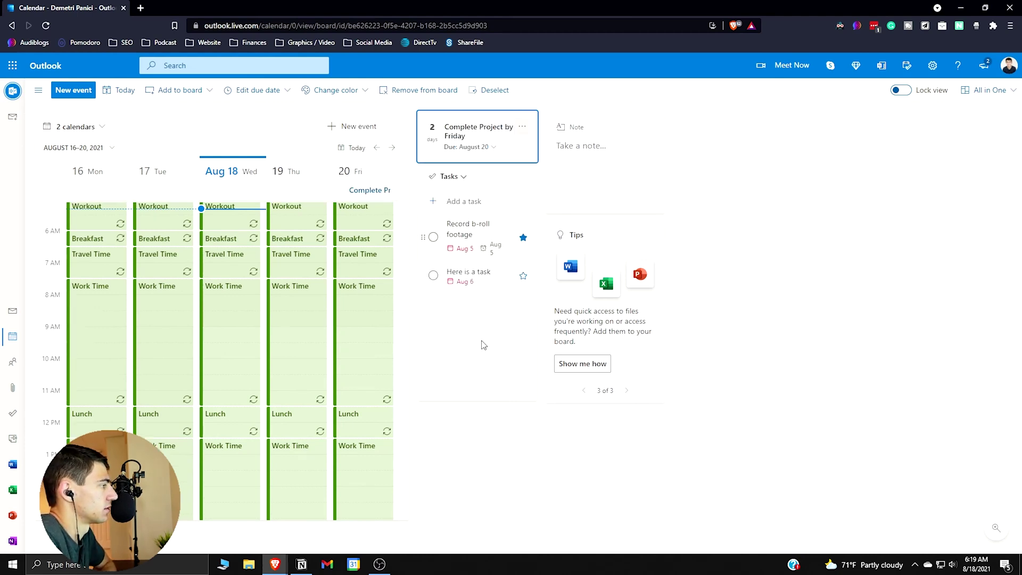
{"action": "left_click", "coordinate": [482, 366]}
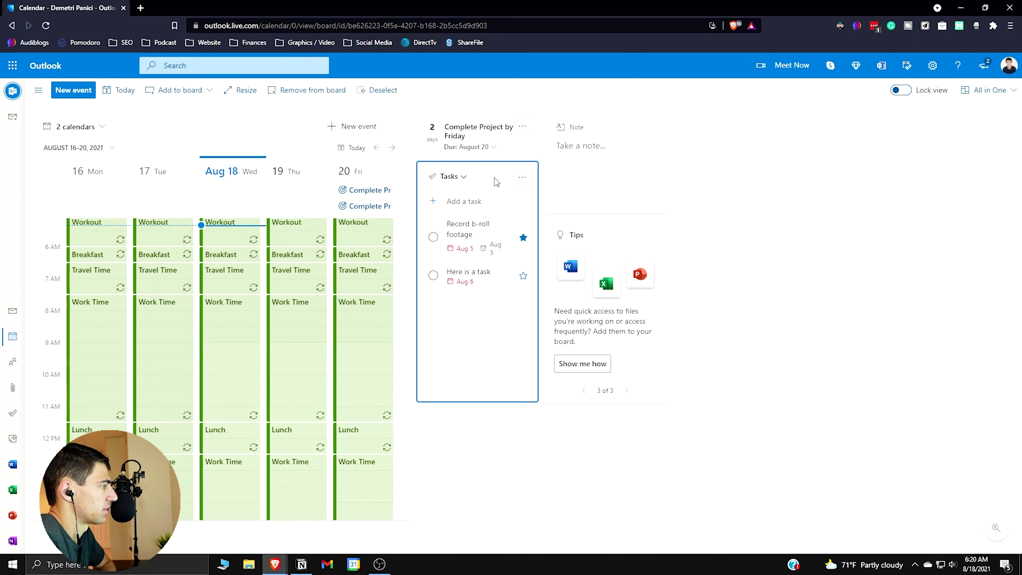
Move the Tasks card lower and lengthen it downward.
{"action": "left_click_drag", "start_coordinate": [494, 186], "coordinate": [482, 246]}
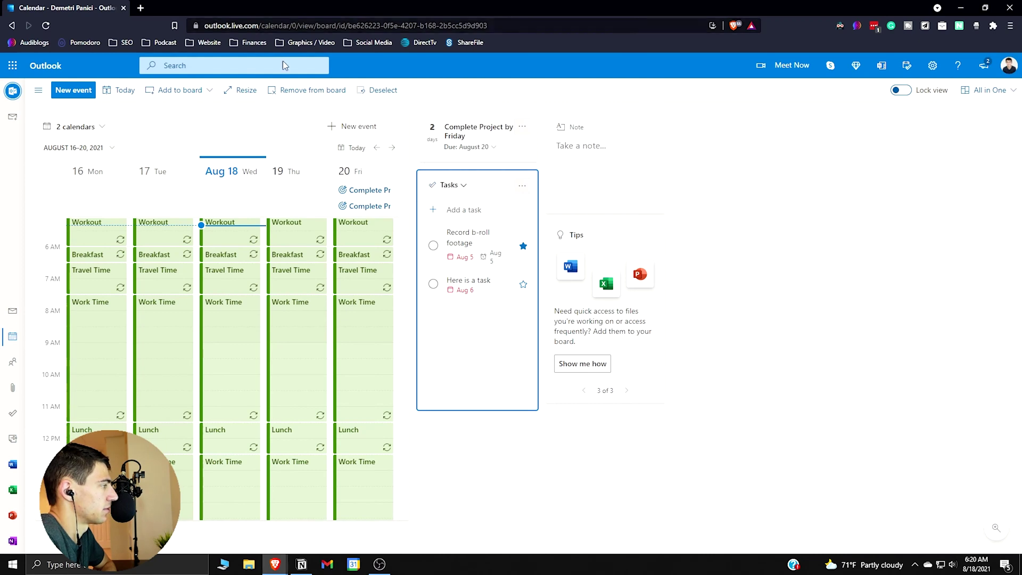
{"action": "left_click", "coordinate": [239, 90]}
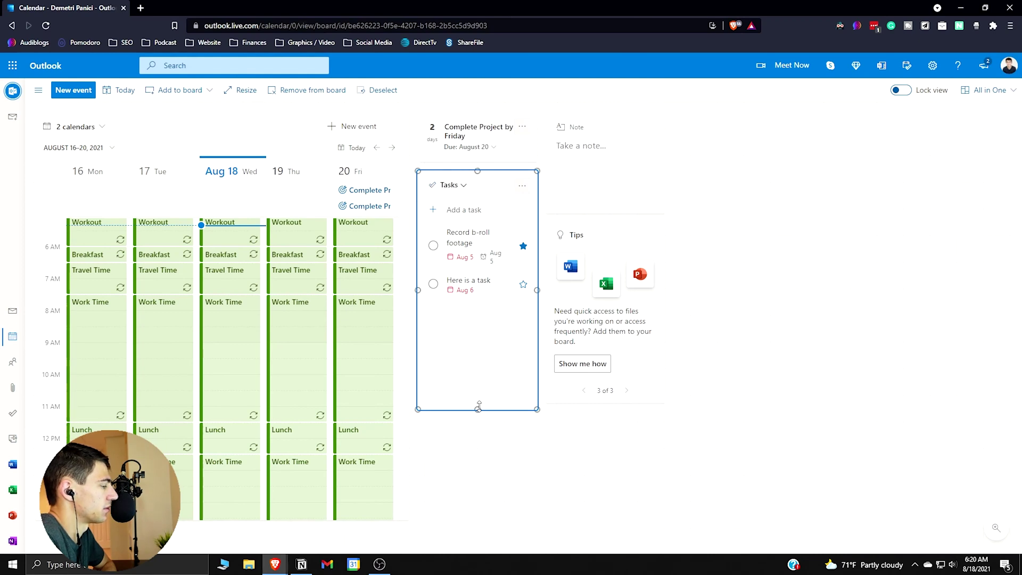
{"action": "left_click_drag", "start_coordinate": [478, 408], "coordinate": [482, 513]}
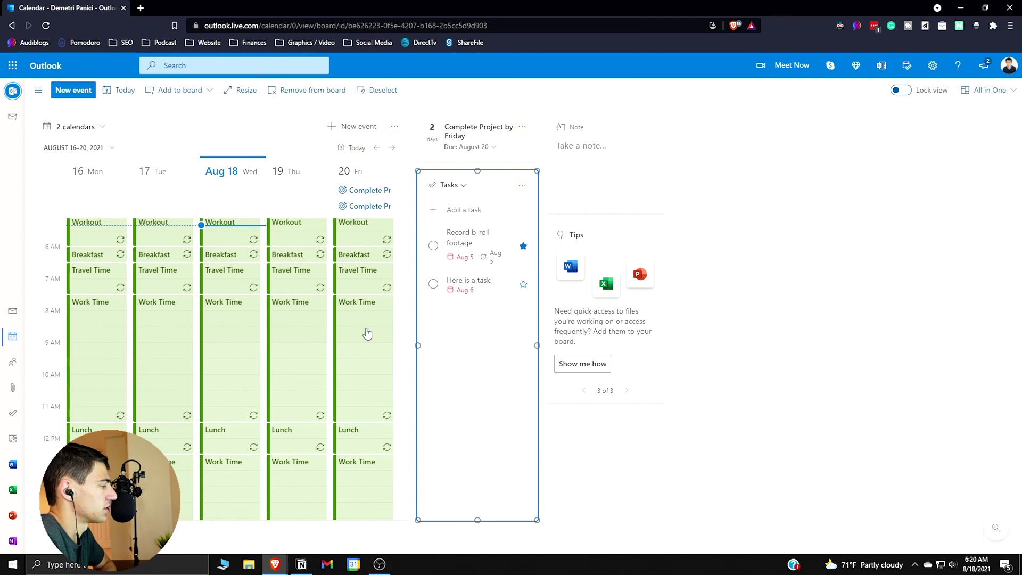
Remove the Tips card from the board.
{"action": "left_click", "coordinate": [652, 244]}
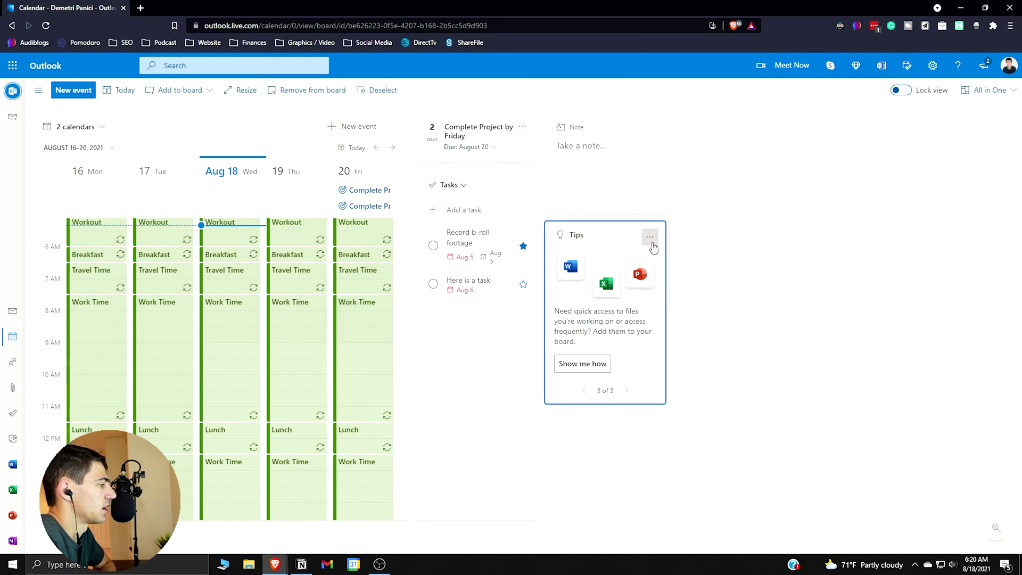
{"action": "left_click", "coordinate": [651, 238]}
{"action": "left_click", "coordinate": [669, 276]}
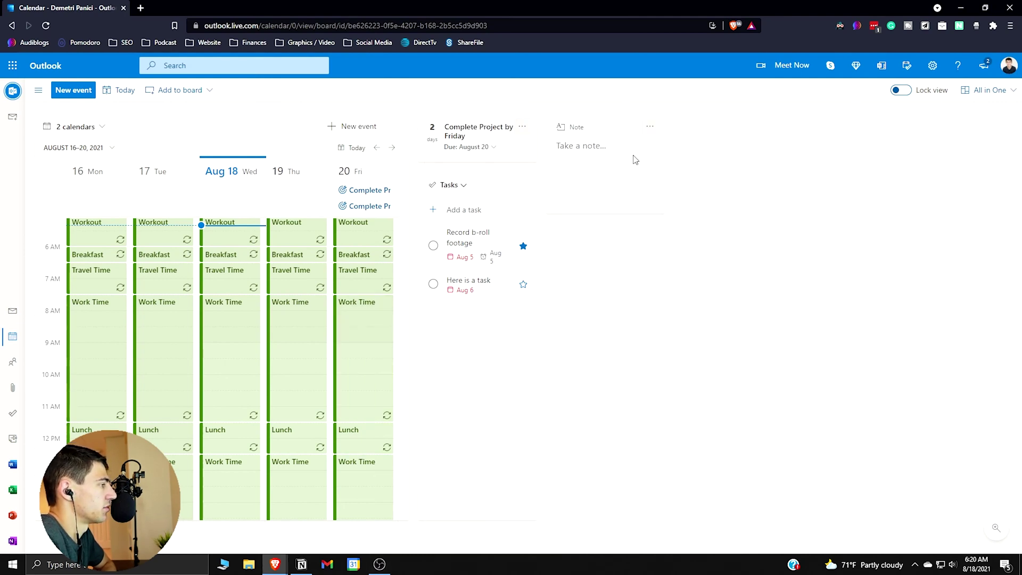
Make the Note card wider and taller, then add an empty collection card.
{"action": "left_click", "coordinate": [604, 119]}
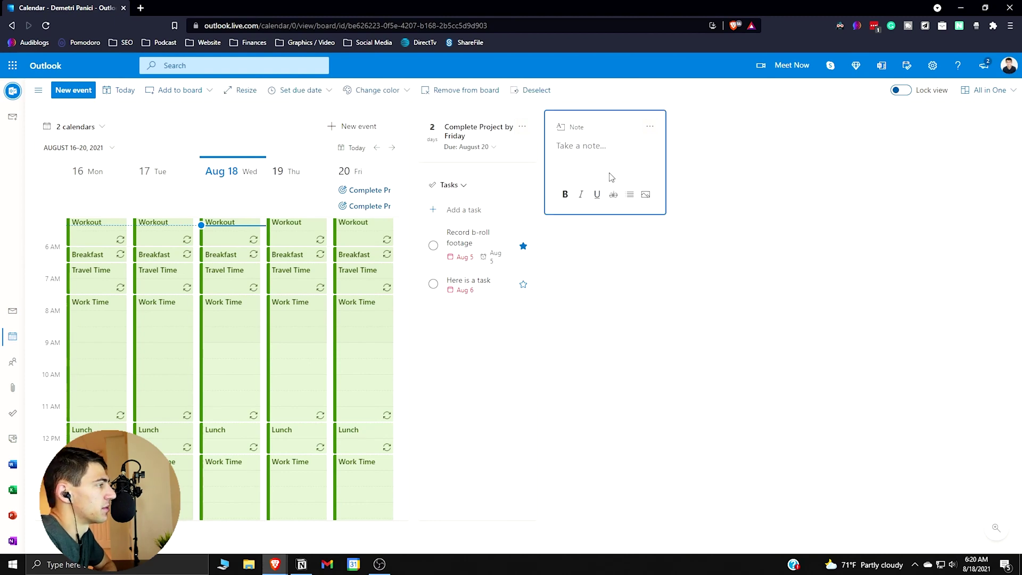
{"action": "left_click", "coordinate": [237, 90]}
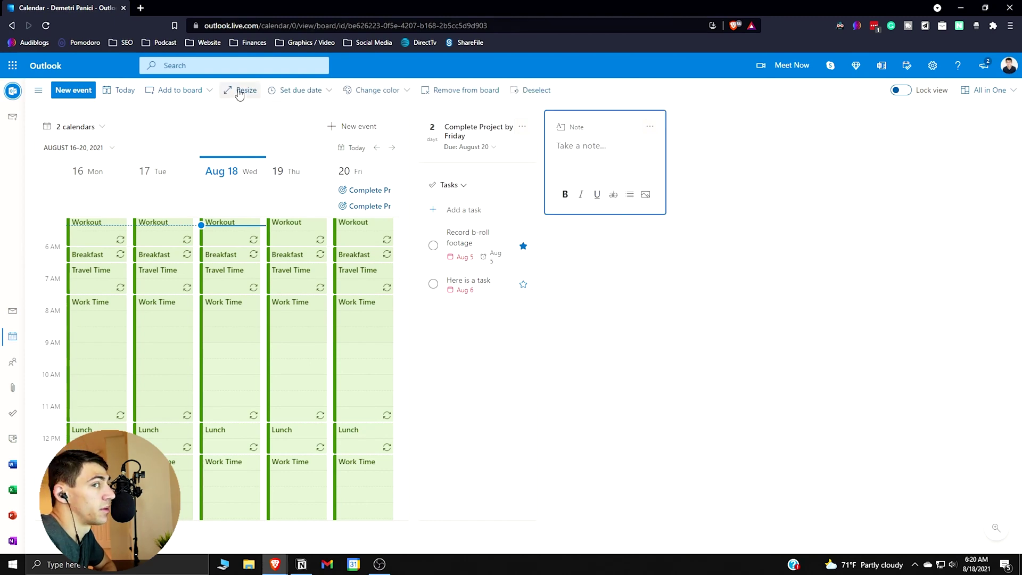
{"action": "left_click_drag", "start_coordinate": [665, 163], "coordinate": [716, 163]}
{"action": "left_click_drag", "start_coordinate": [631, 214], "coordinate": [635, 322]}
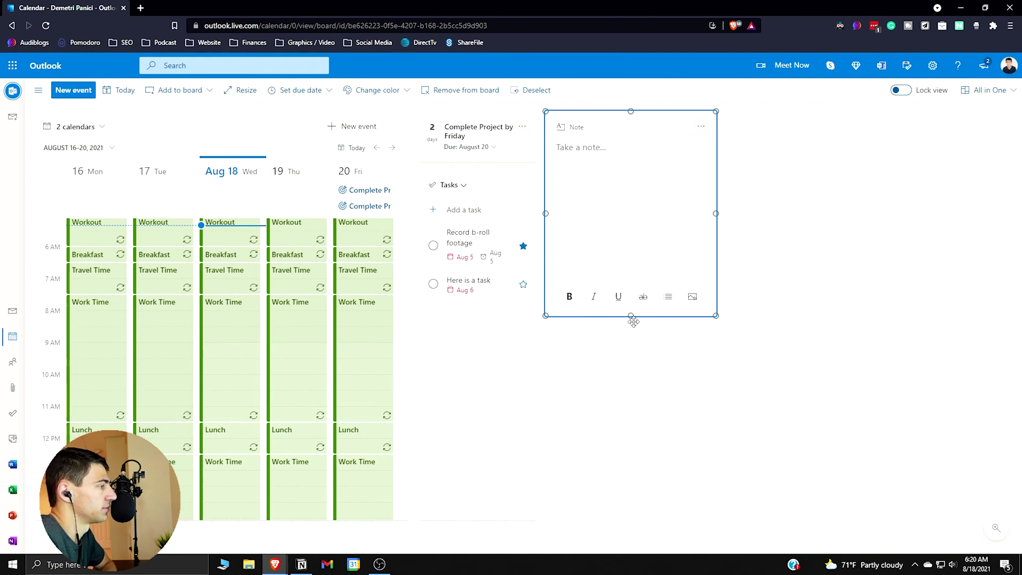
{"action": "left_click", "coordinate": [190, 92]}
{"action": "left_click", "coordinate": [193, 321]}
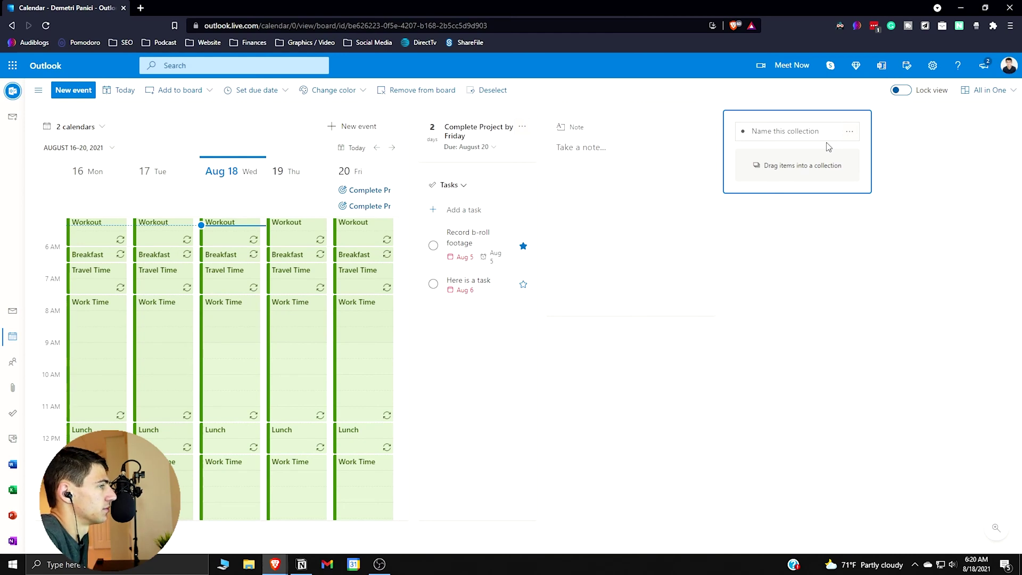
Name the collection 'Collection Test' and colour it green.
{"action": "type", "text": "Collection Test"}
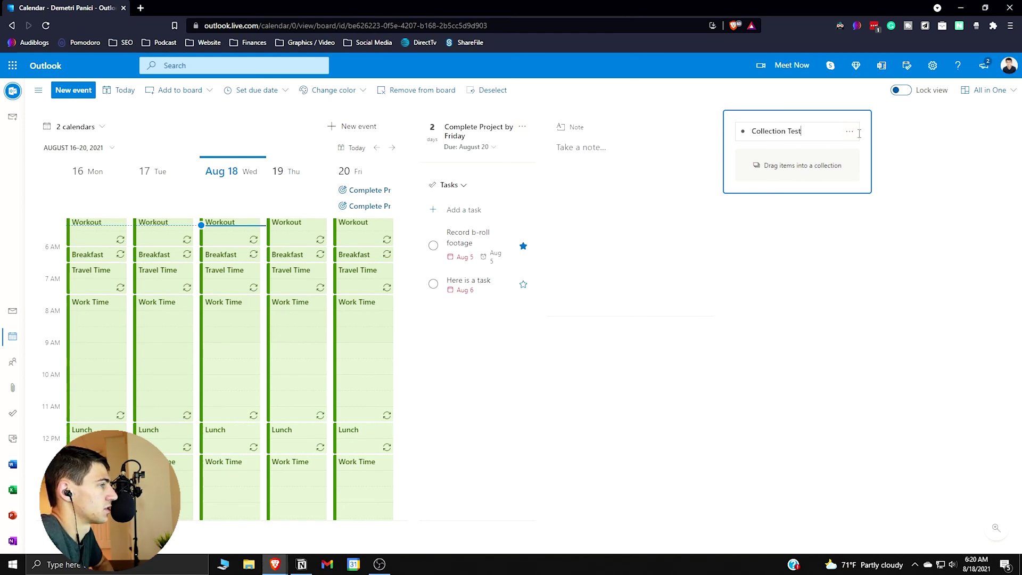
{"action": "left_click", "coordinate": [851, 132]}
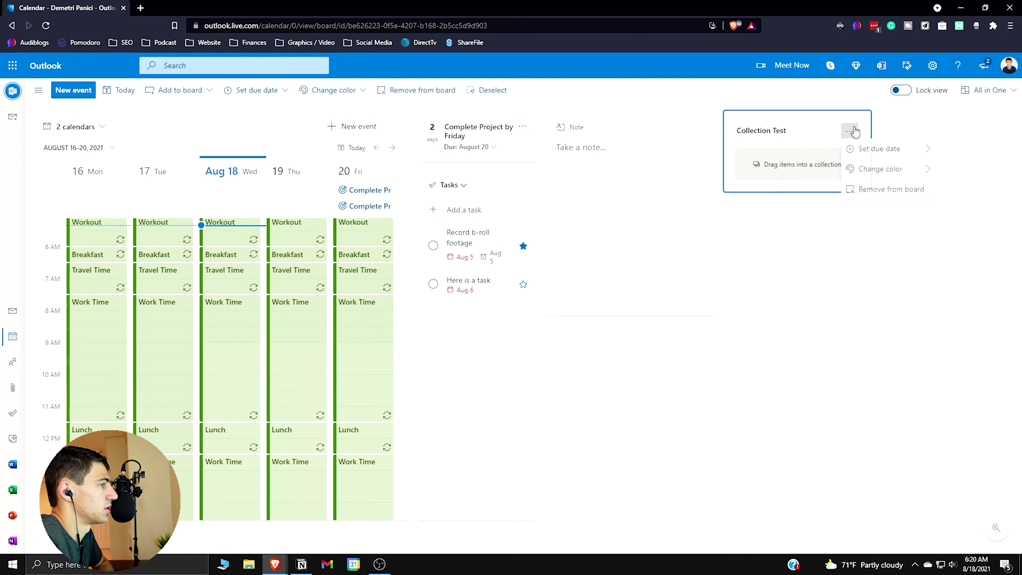
{"action": "mouse_move", "coordinate": [862, 150]}
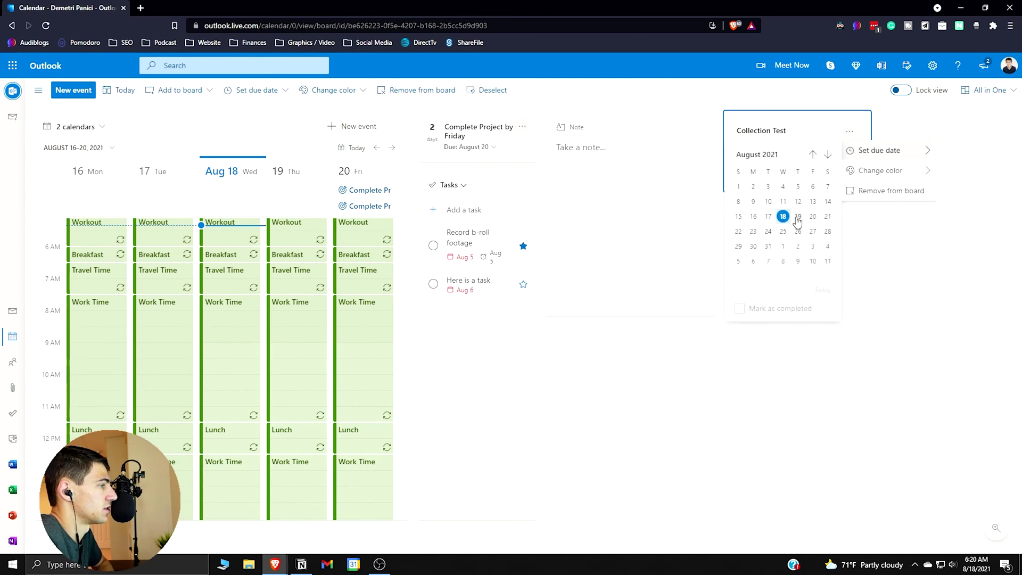
{"action": "mouse_move", "coordinate": [875, 177]}
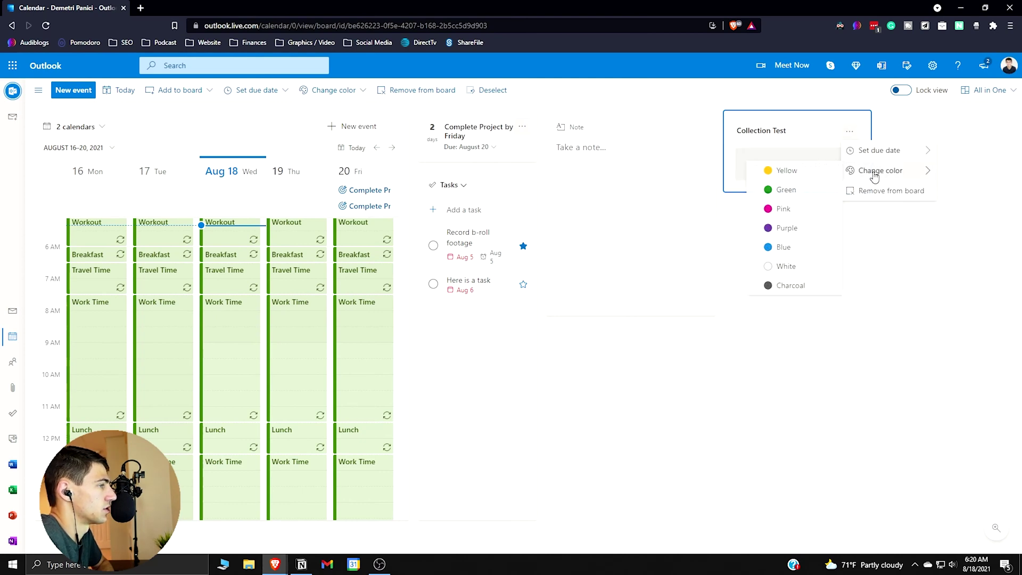
{"action": "left_click", "coordinate": [793, 191]}
Set the Collection Test due date to August 23.
{"action": "left_click", "coordinate": [855, 131]}
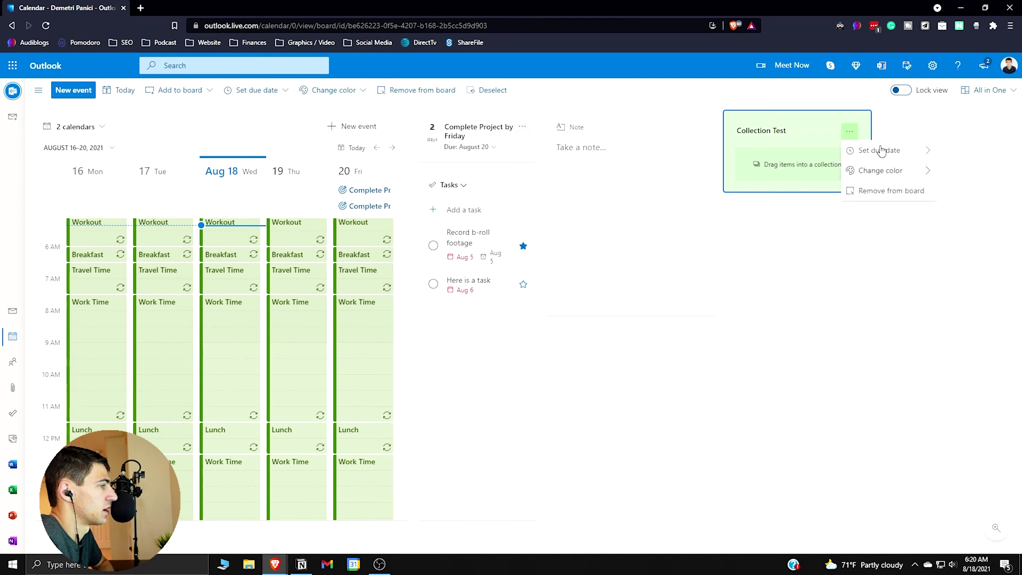
{"action": "mouse_move", "coordinate": [875, 150]}
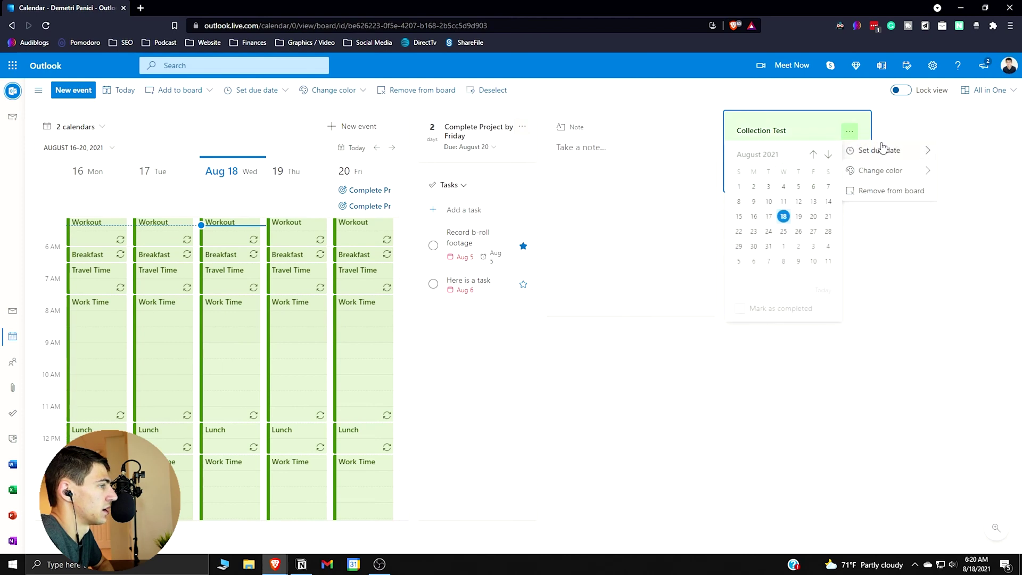
{"action": "left_click", "coordinate": [753, 231]}
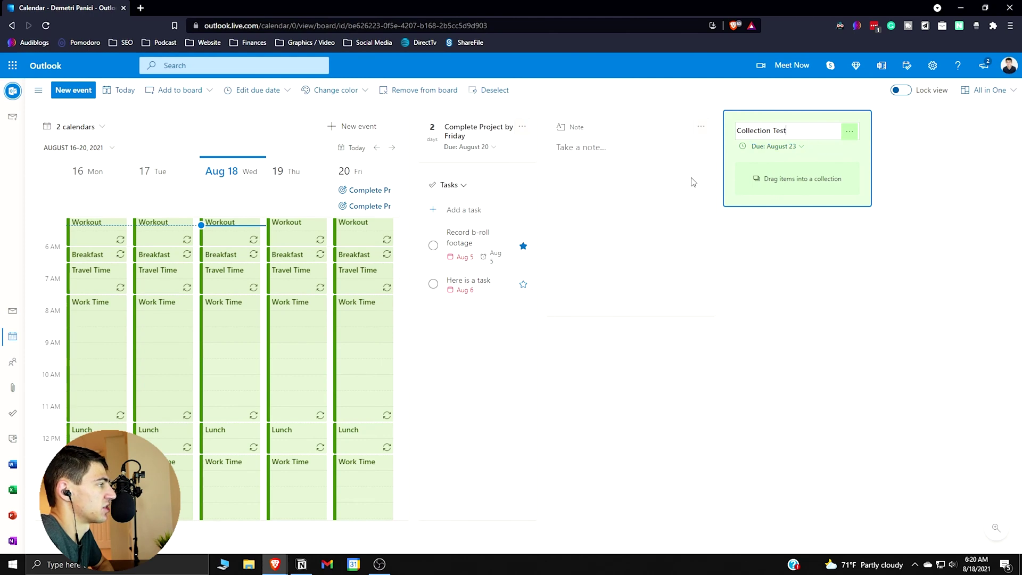
{"action": "left_click", "coordinate": [649, 163]}
Briefly make the Note pink, then colour the Complete Project by Friday goal charcoal.
{"action": "left_click", "coordinate": [406, 91]}
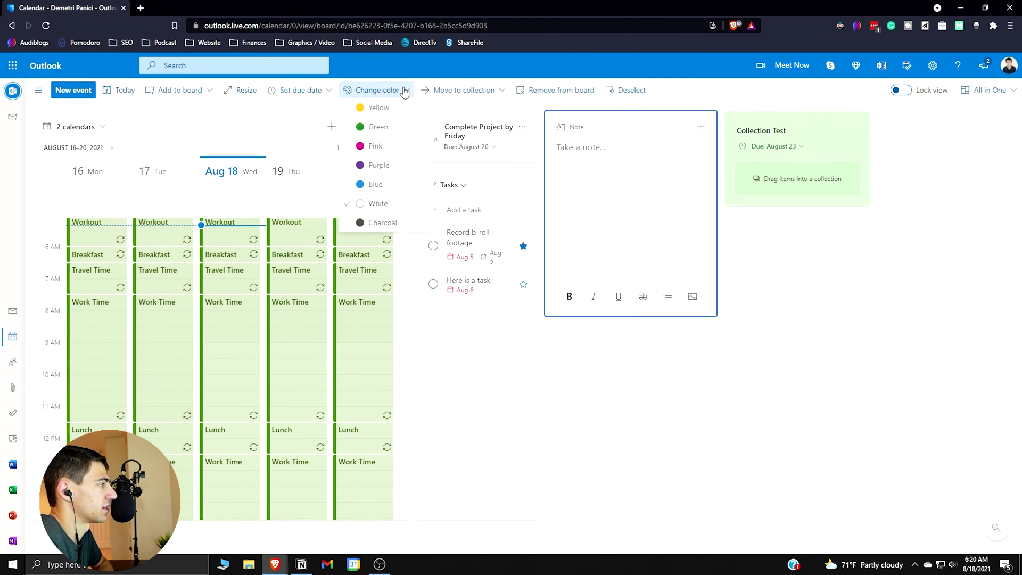
{"action": "left_click", "coordinate": [391, 154]}
{"action": "left_click", "coordinate": [490, 139]}
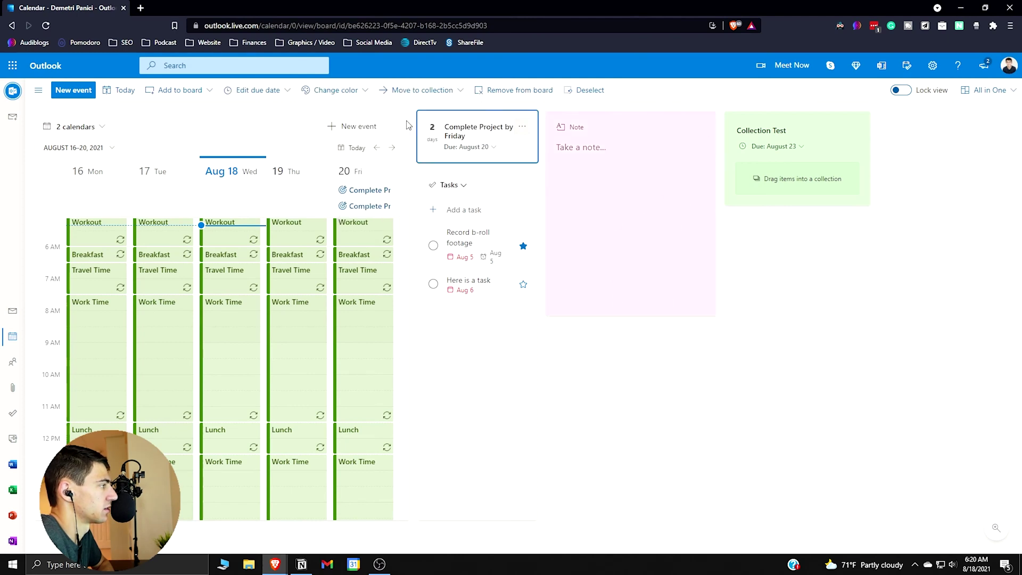
{"action": "left_click", "coordinate": [360, 91]}
{"action": "left_click", "coordinate": [367, 222]}
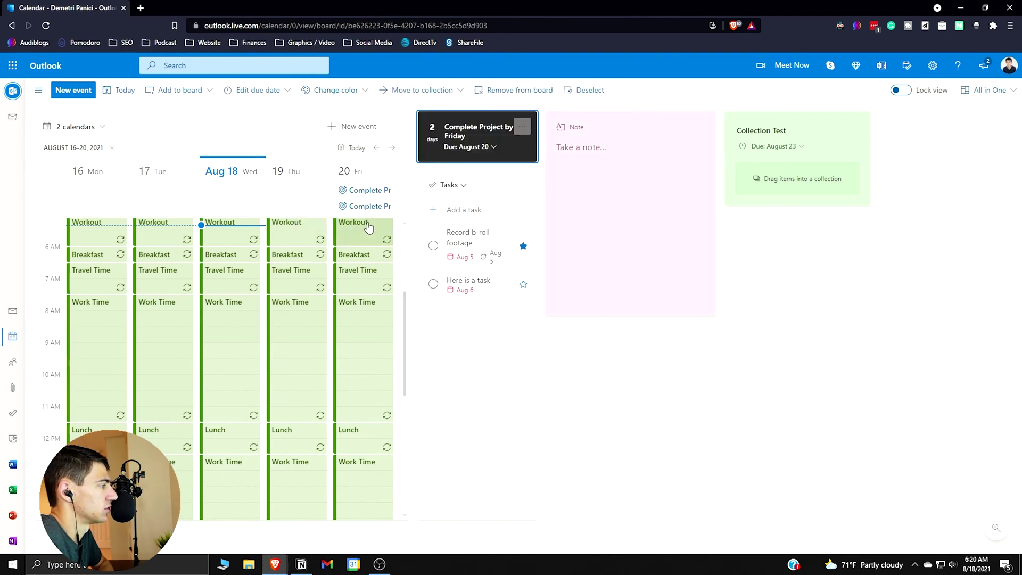
{"action": "left_click", "coordinate": [517, 398]}
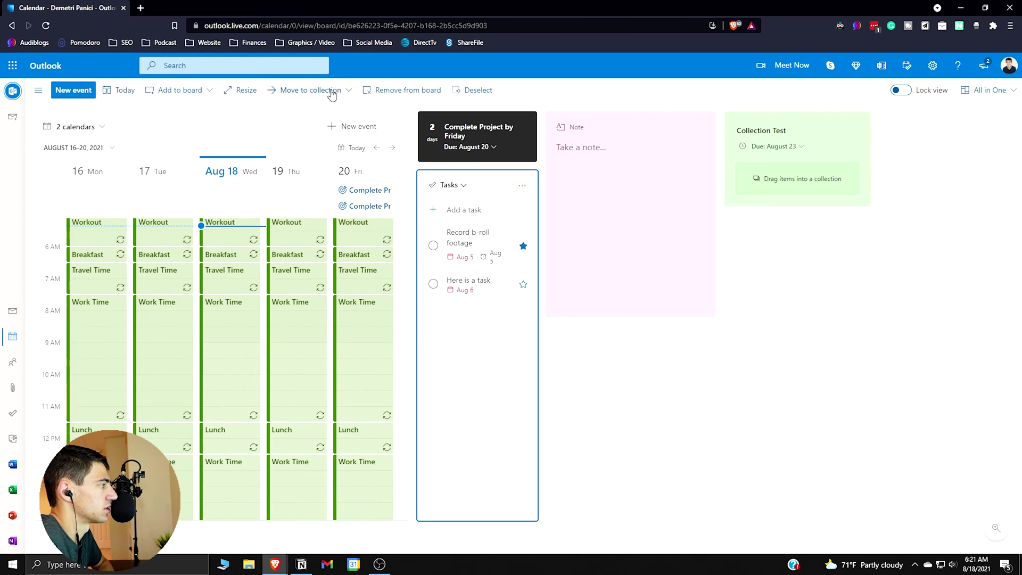
{"action": "left_click", "coordinate": [324, 150]}
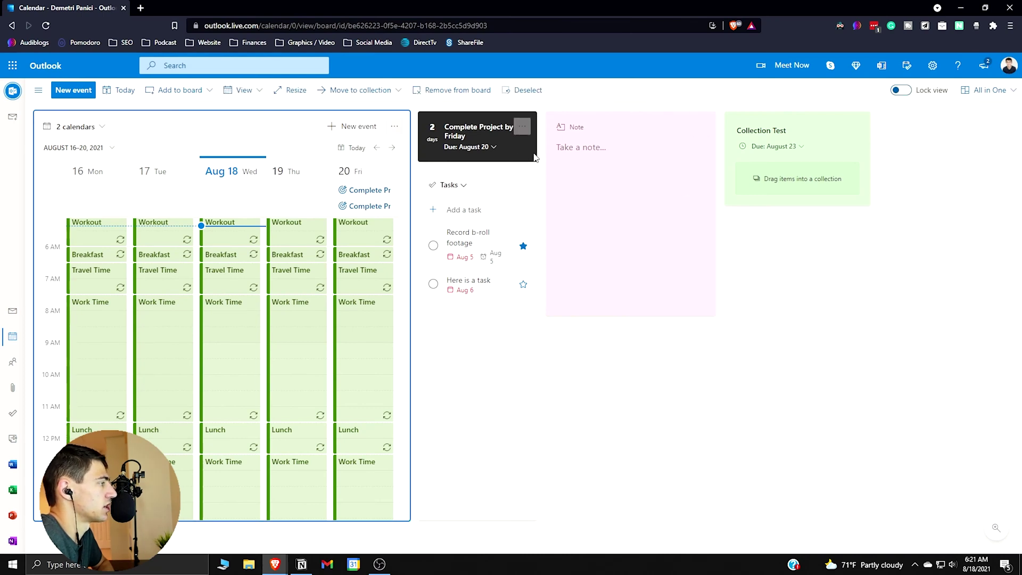
Turn the Note and Collection Test cards charcoal.
{"action": "left_click", "coordinate": [683, 209]}
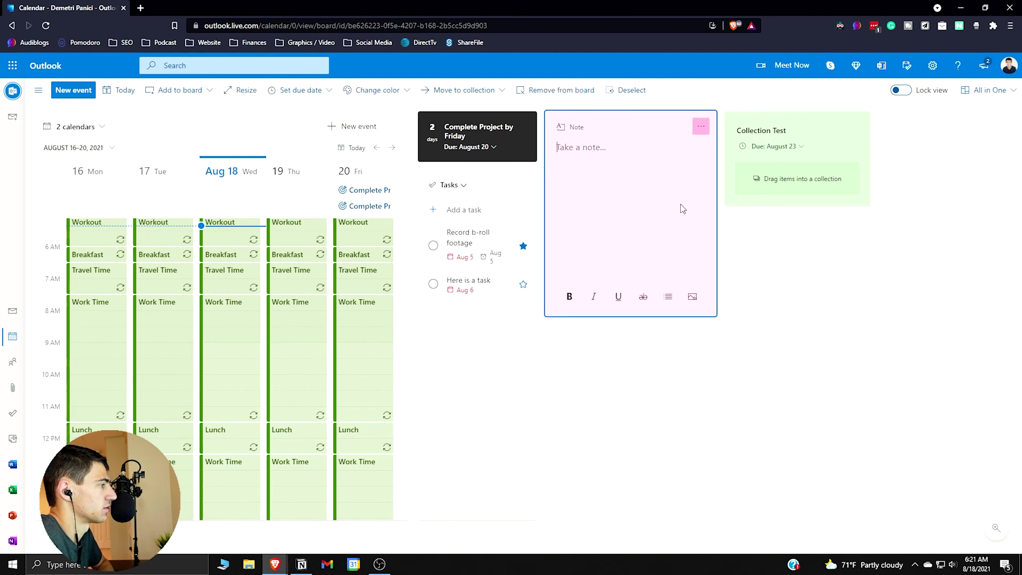
{"action": "left_click", "coordinate": [371, 90]}
{"action": "left_click", "coordinate": [398, 224]}
{"action": "left_click", "coordinate": [798, 130]}
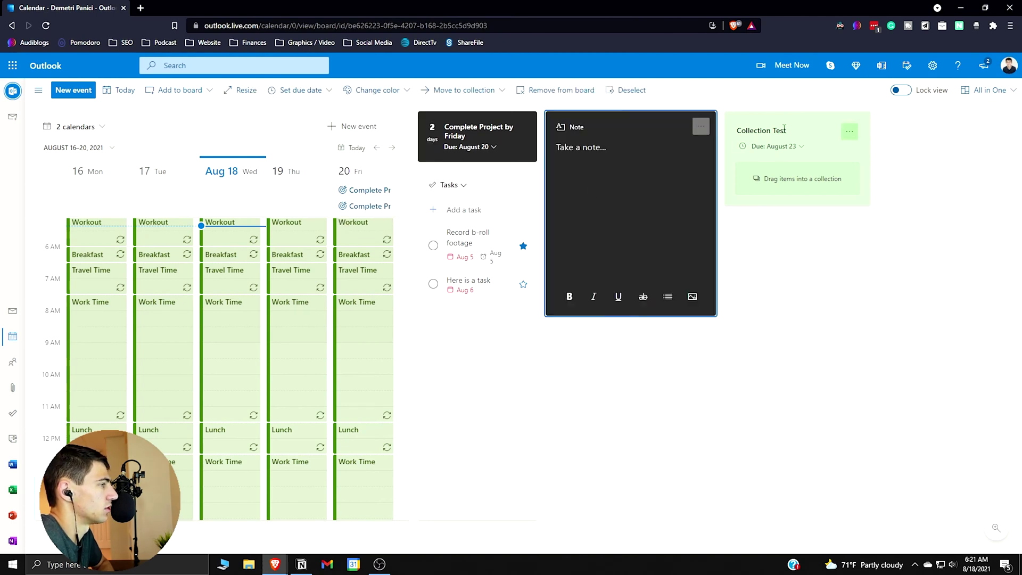
{"action": "left_click", "coordinate": [310, 96]}
{"action": "left_click", "coordinate": [327, 226]}
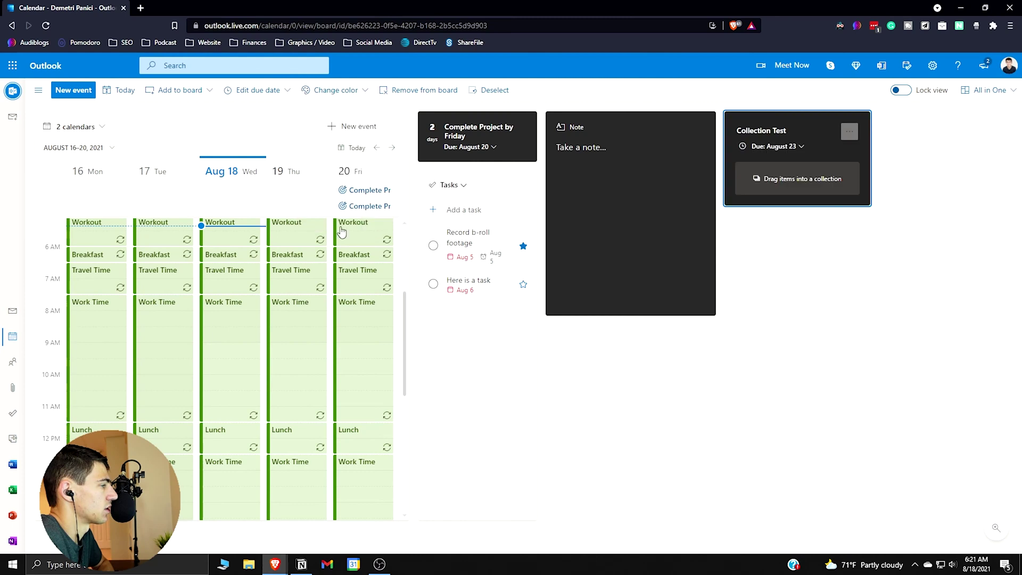
{"action": "left_click", "coordinate": [904, 287]}
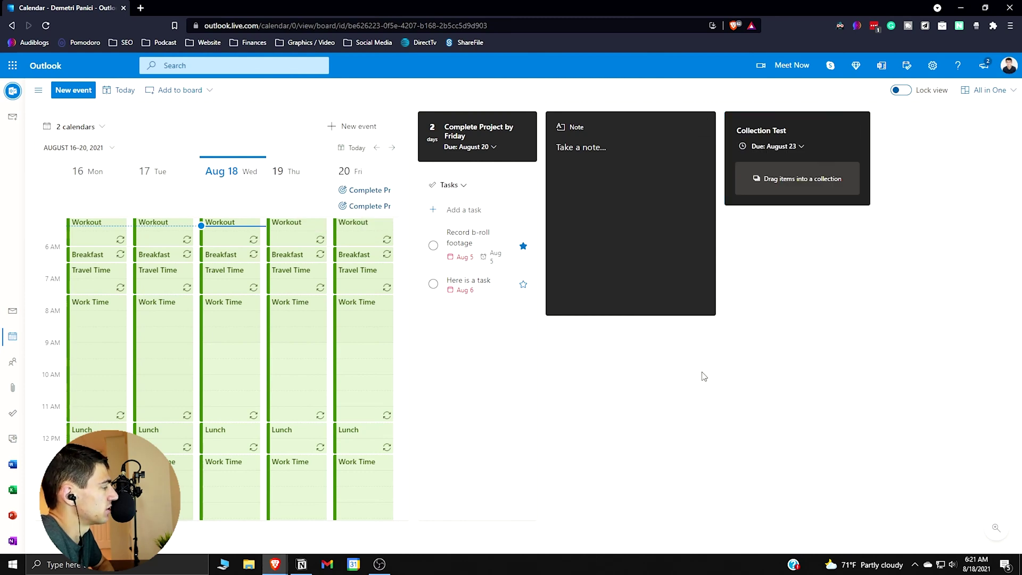
{"action": "left_click", "coordinate": [210, 92]}
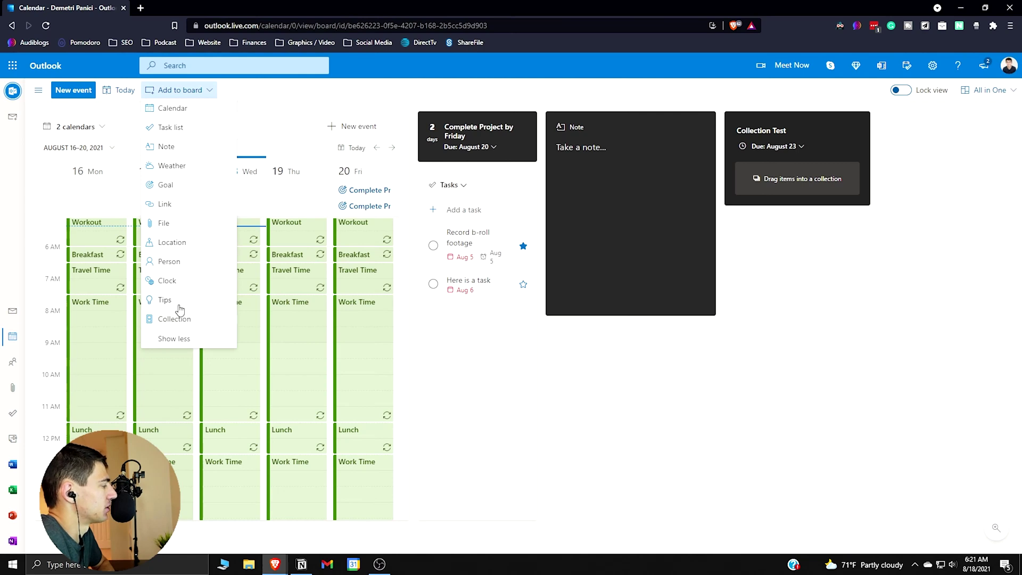
{"action": "left_click", "coordinate": [164, 204]}
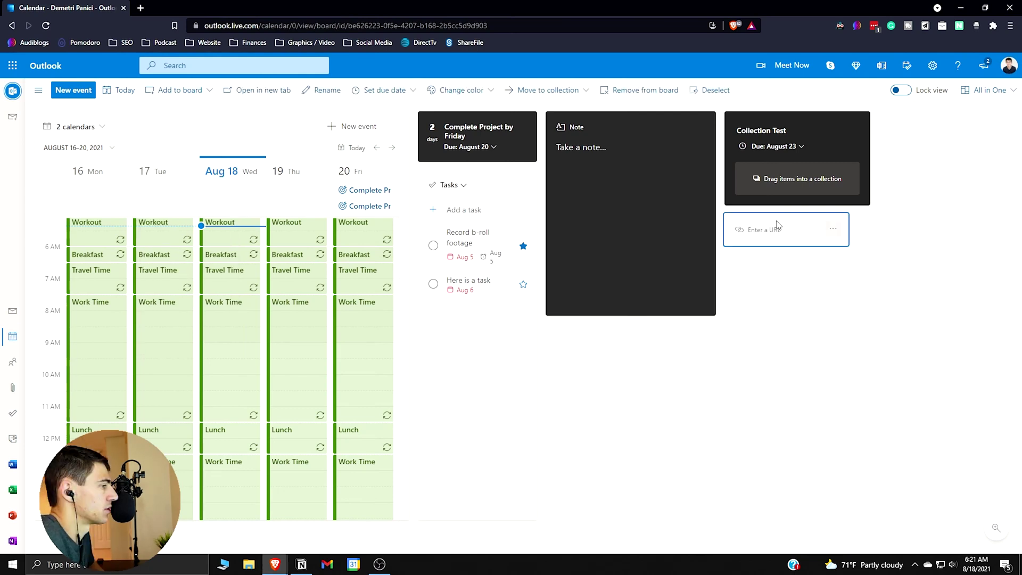
{"action": "type", "text": "https://"}
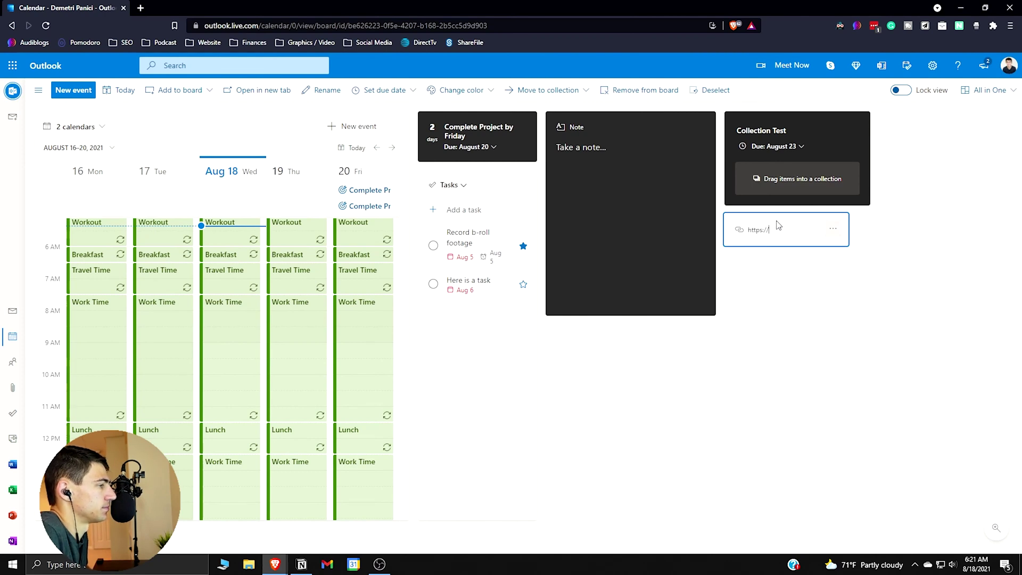
{"action": "type", "text": "www.riseproductive.com"}
{"action": "key", "text": "Return"}
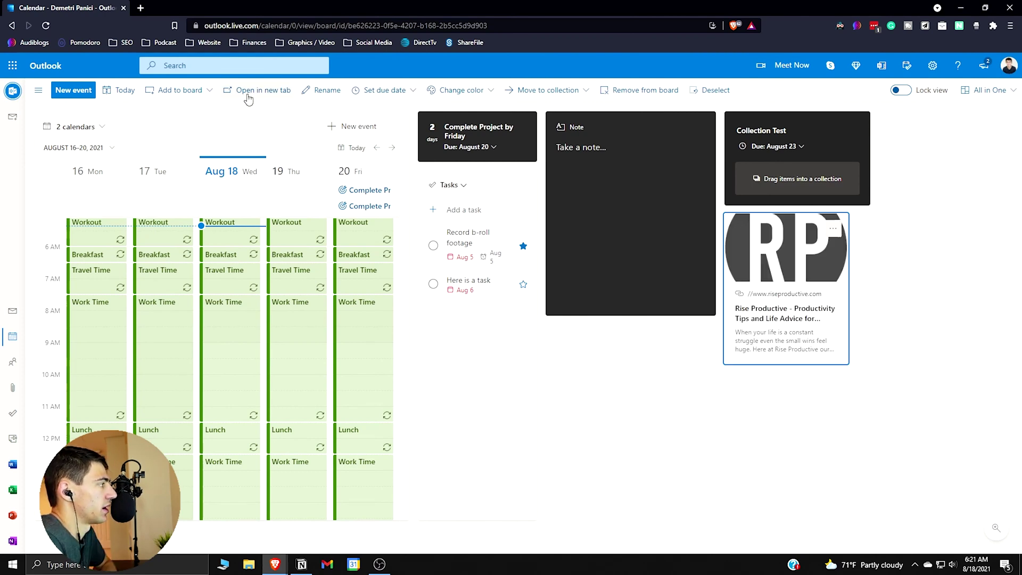
{"action": "left_click", "coordinate": [471, 92]}
{"action": "left_click", "coordinate": [478, 224]}
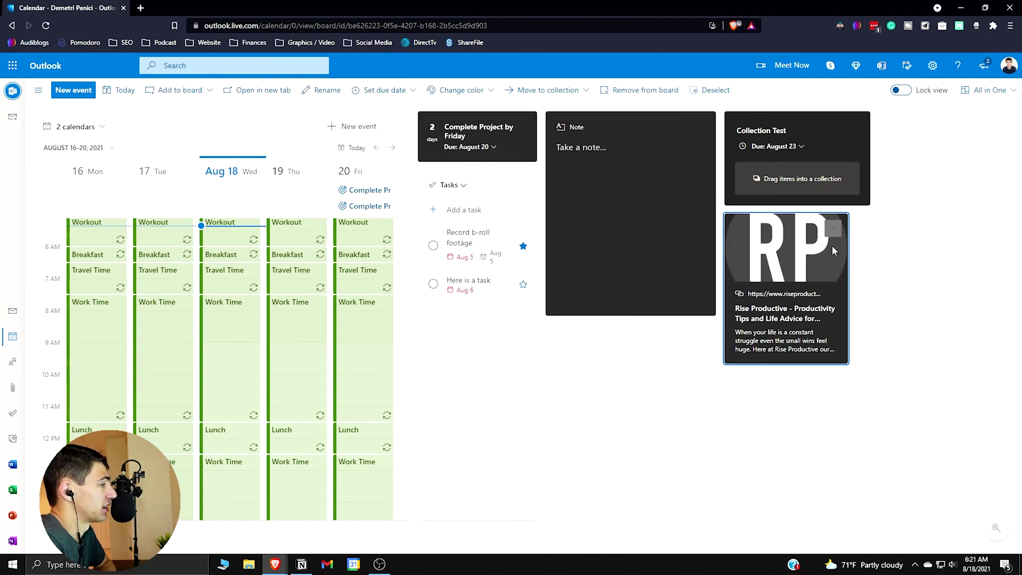
{"action": "left_click", "coordinate": [834, 129]}
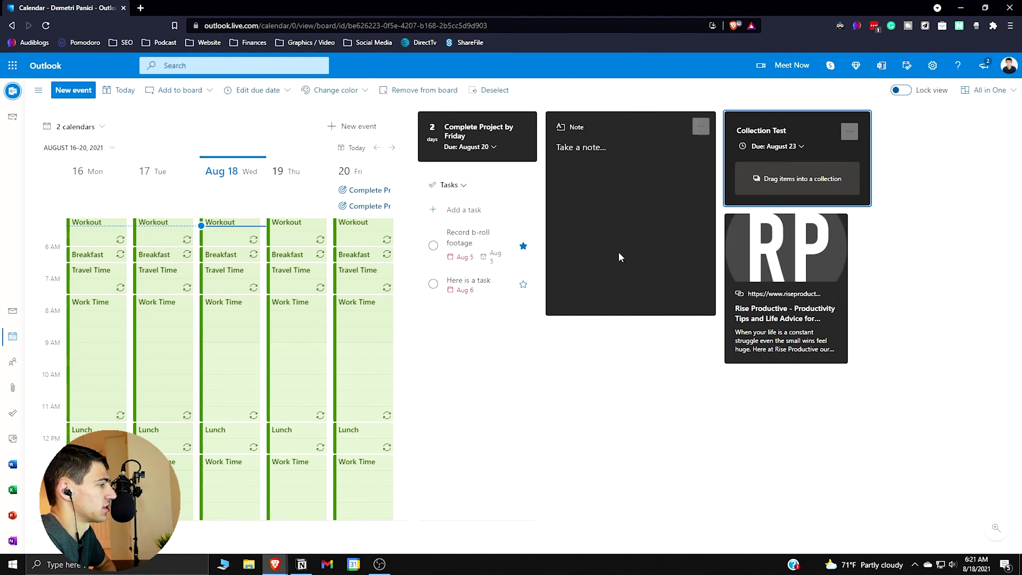
Add a contact-search person card and make the Note card narrower.
{"action": "left_click", "coordinate": [211, 92]}
{"action": "left_click", "coordinate": [180, 263]}
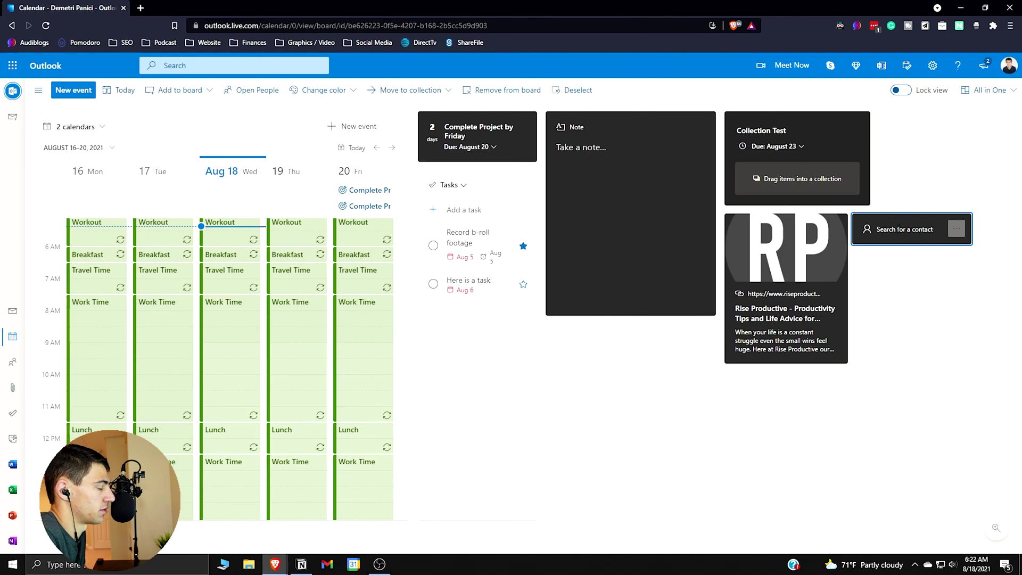
{"action": "left_click", "coordinate": [654, 196]}
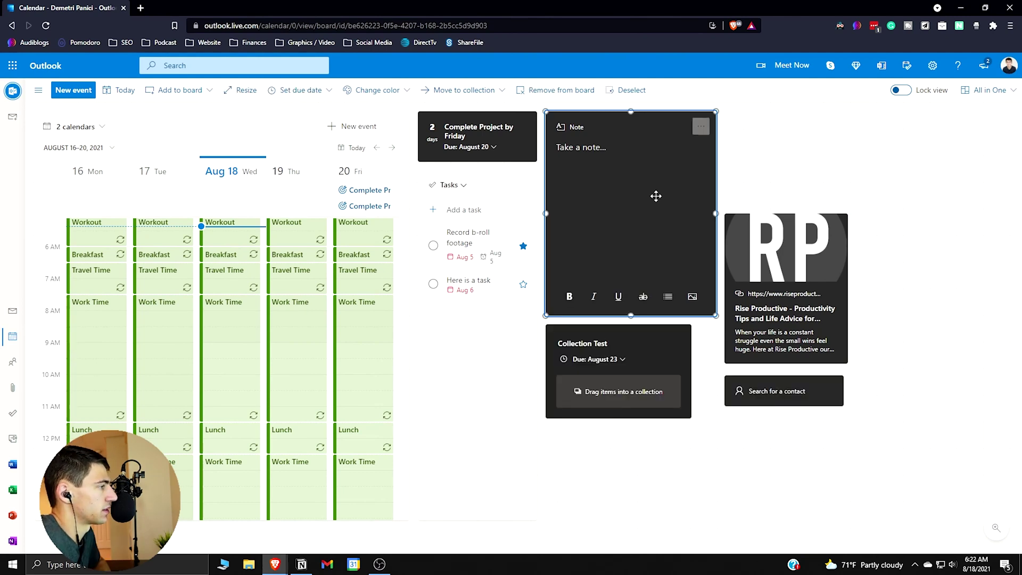
{"action": "left_click_drag", "start_coordinate": [723, 213], "coordinate": [696, 213]}
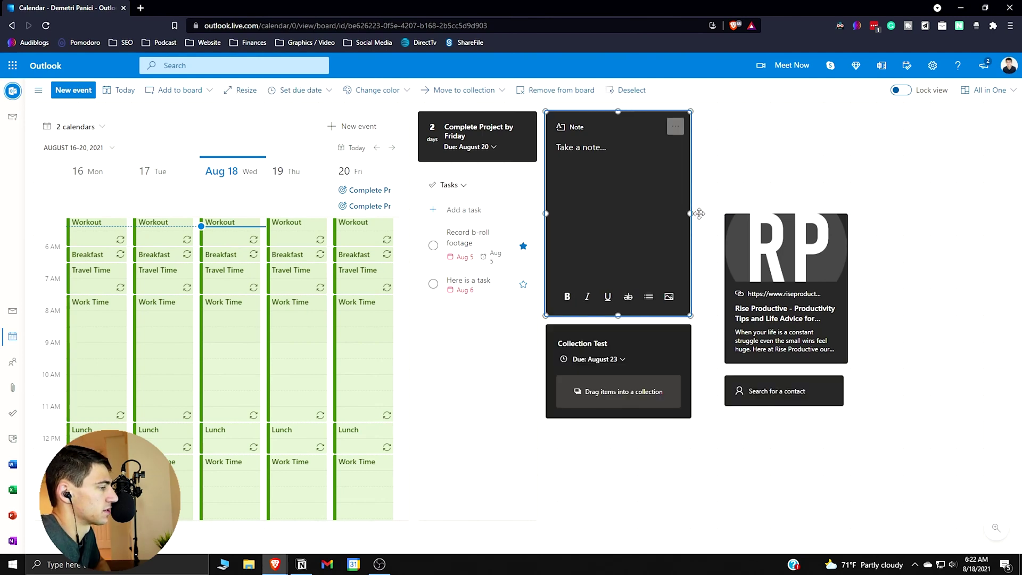
Move the contact card beneath the Rise Productive link card.
{"action": "left_click", "coordinate": [607, 343]}
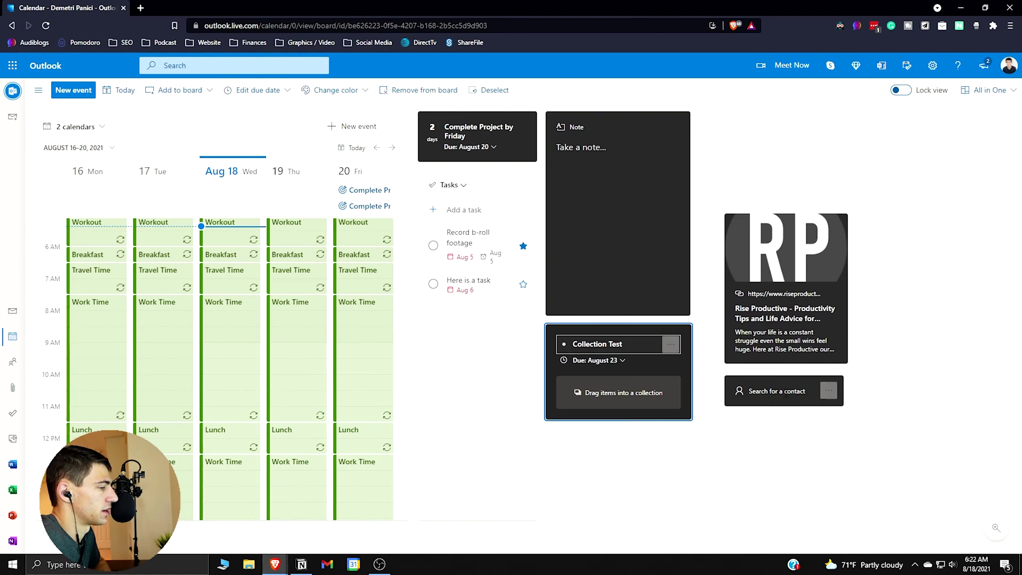
{"action": "left_click", "coordinate": [783, 387]}
{"action": "mouse_move", "coordinate": [784, 381]}
{"action": "left_mouse_down"}
{"action": "mouse_move", "coordinate": [685, 433]}
{"action": "mouse_move", "coordinate": [614, 433]}
{"action": "mouse_move", "coordinate": [741, 314]}
{"action": "mouse_move", "coordinate": [756, 451]}
{"action": "mouse_move", "coordinate": [765, 380]}
{"action": "mouse_move", "coordinate": [792, 382]}
{"action": "left_mouse_up"}
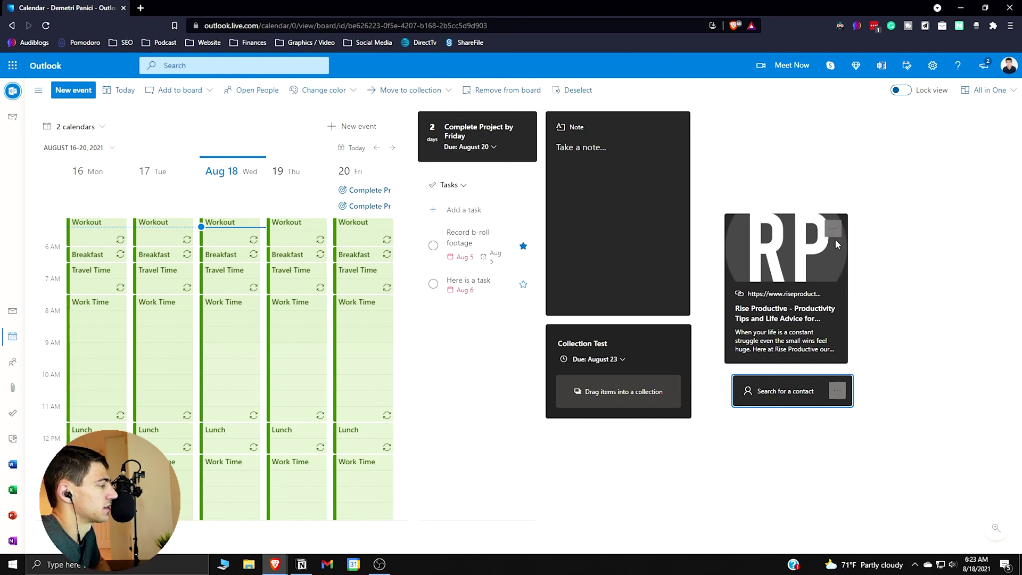
{"action": "key", "text": "alt+Tab"}
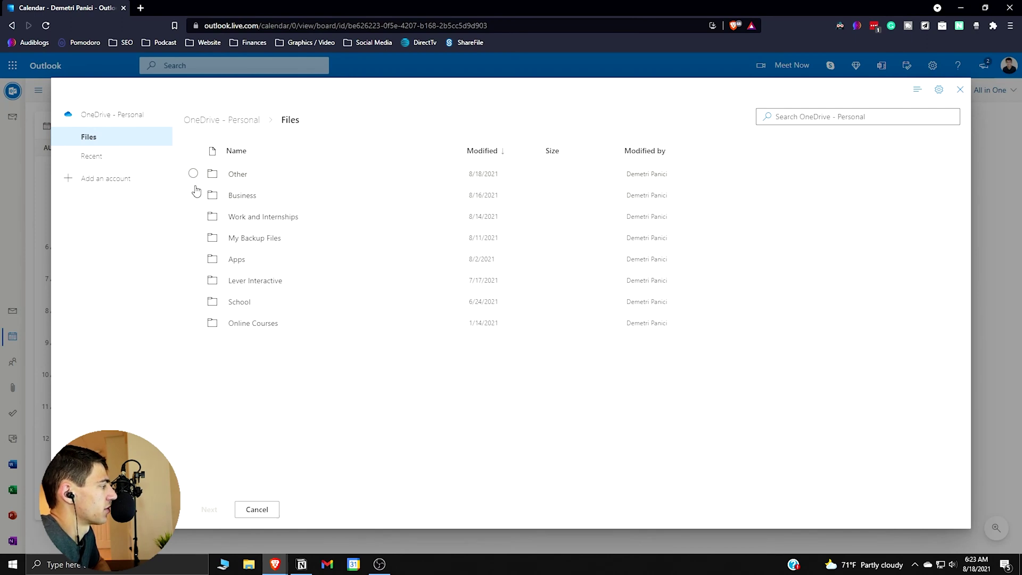
Add rebrand logo (final).jpg from OneDrive's Business > Youtube > GFX > Brand Assets > Rebrand logo folder.
{"action": "left_click", "coordinate": [245, 194]}
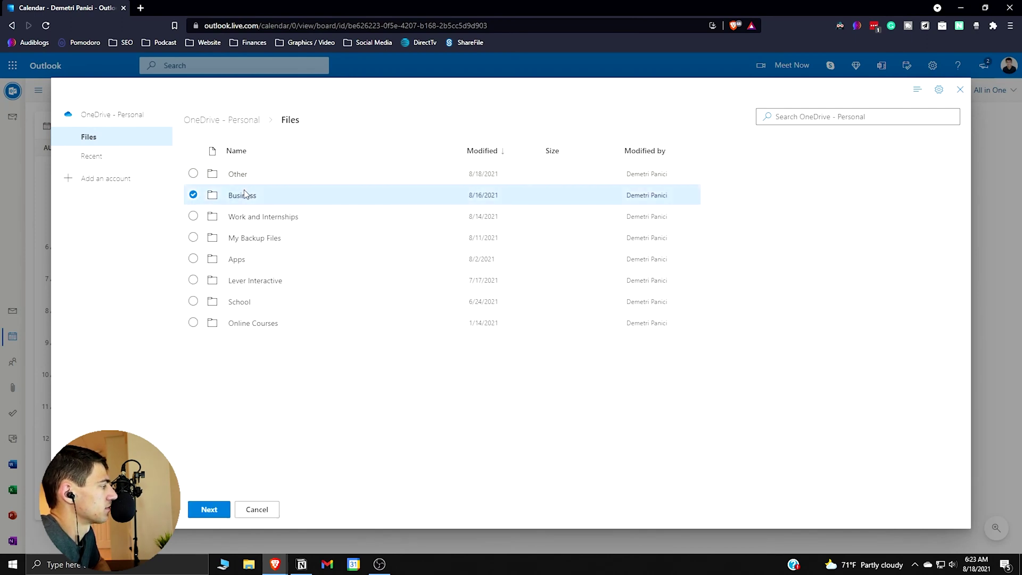
{"action": "left_click", "coordinate": [243, 195]}
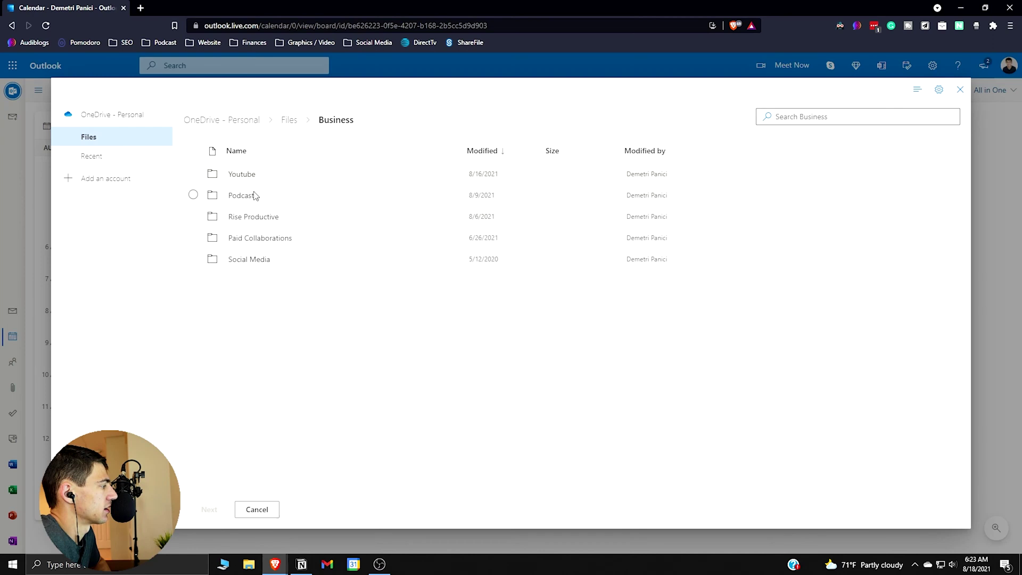
{"action": "left_click", "coordinate": [250, 173]}
{"action": "left_click", "coordinate": [250, 174]}
{"action": "left_click", "coordinate": [253, 201]}
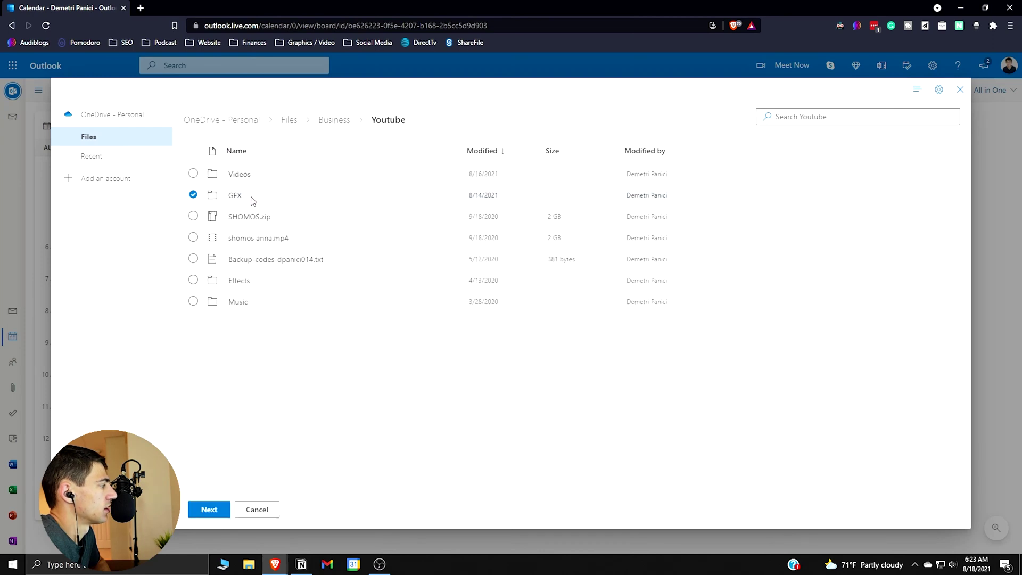
{"action": "left_click", "coordinate": [253, 201]}
{"action": "left_click", "coordinate": [254, 174]}
{"action": "left_click", "coordinate": [254, 174]}
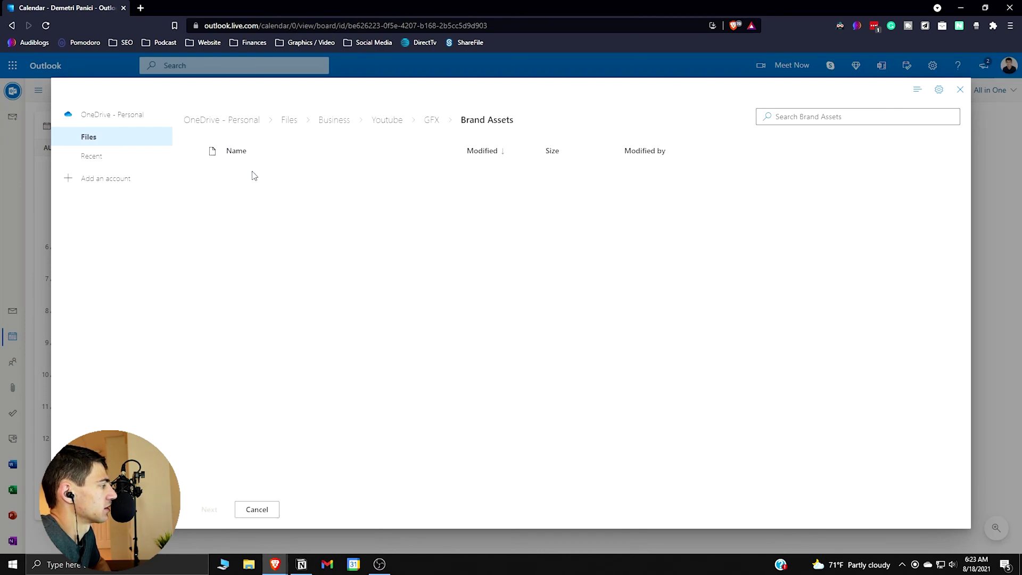
{"action": "double_click", "coordinate": [254, 179]}
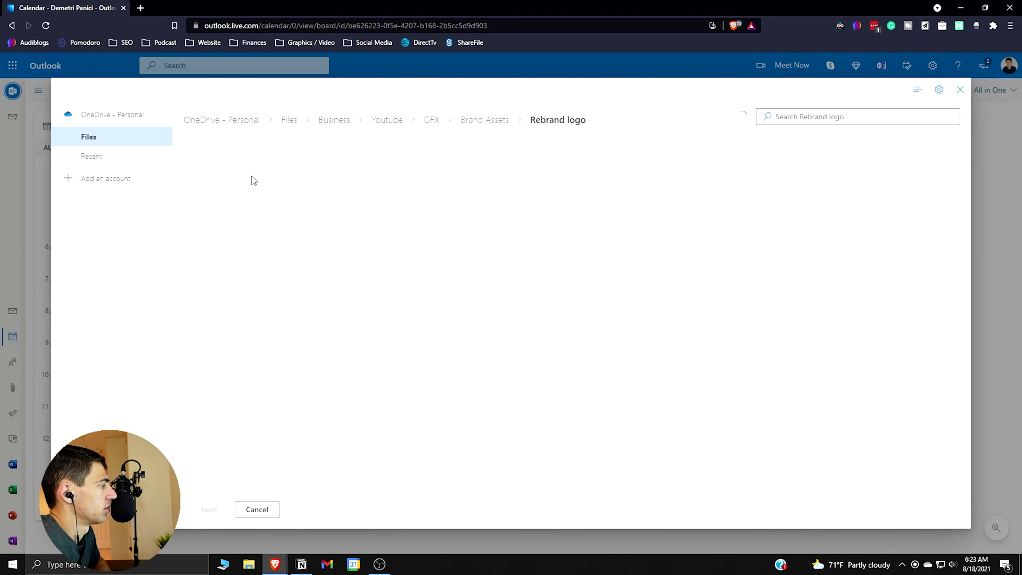
{"action": "double_click", "coordinate": [253, 177]}
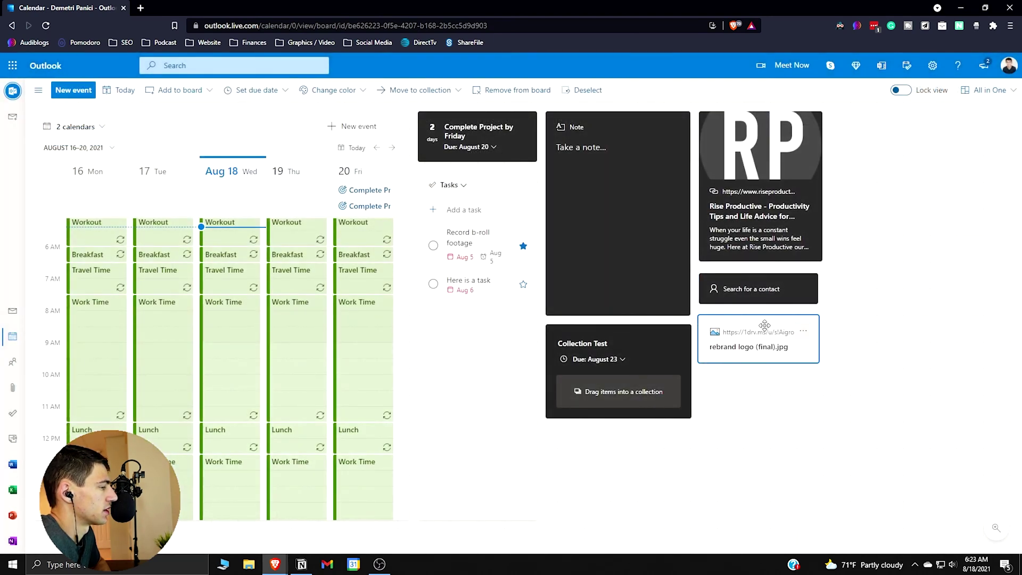
Make the file card charcoal and add an empty weather location card.
{"action": "left_click", "coordinate": [333, 90]}
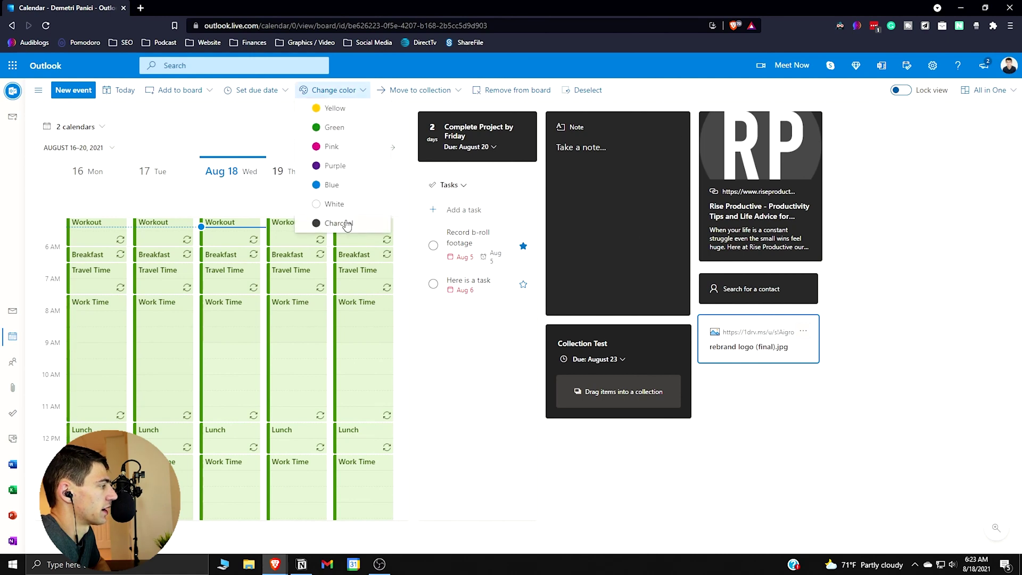
{"action": "left_click", "coordinate": [322, 226]}
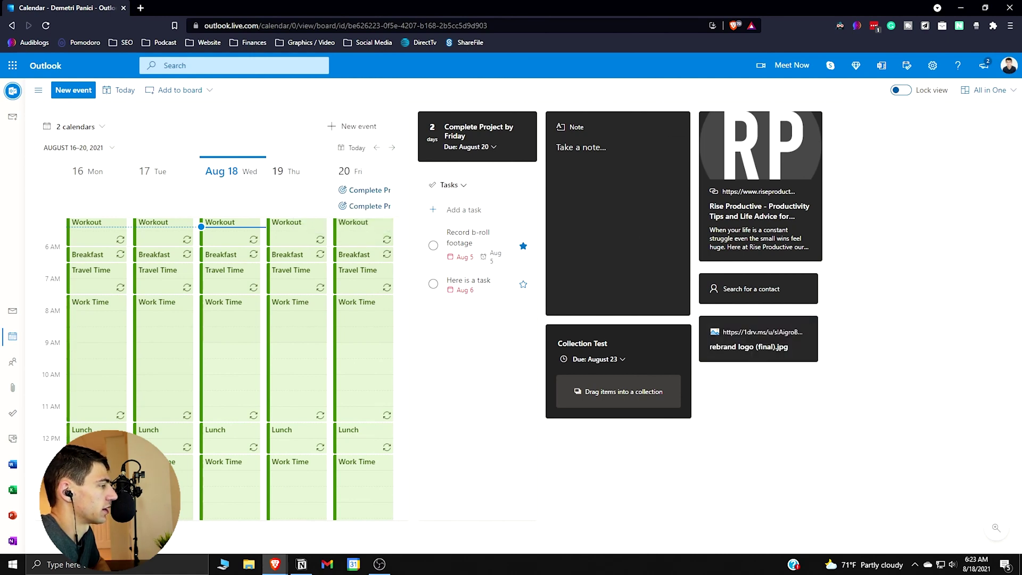
{"action": "left_click", "coordinate": [176, 89]}
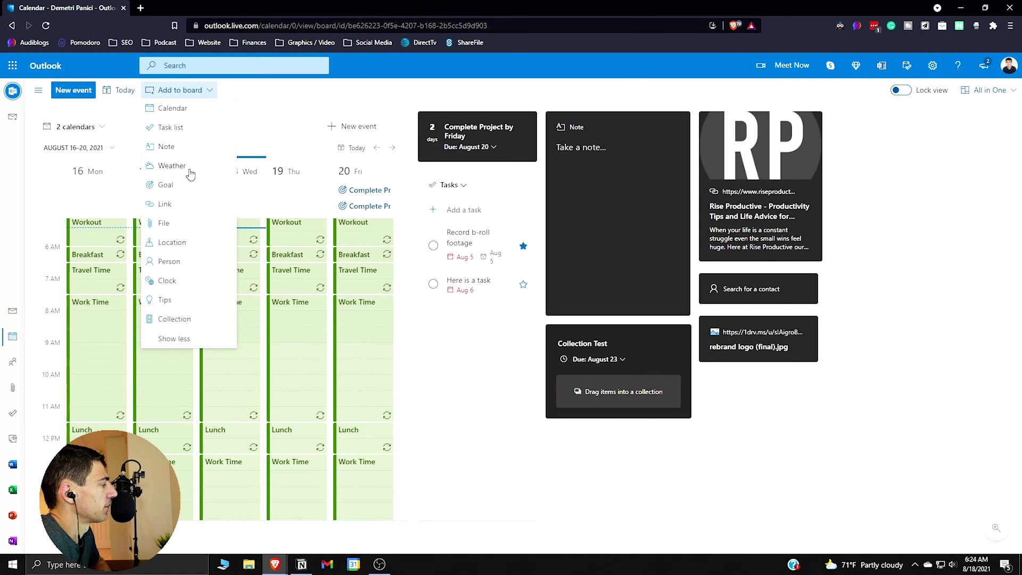
{"action": "left_click", "coordinate": [171, 242]}
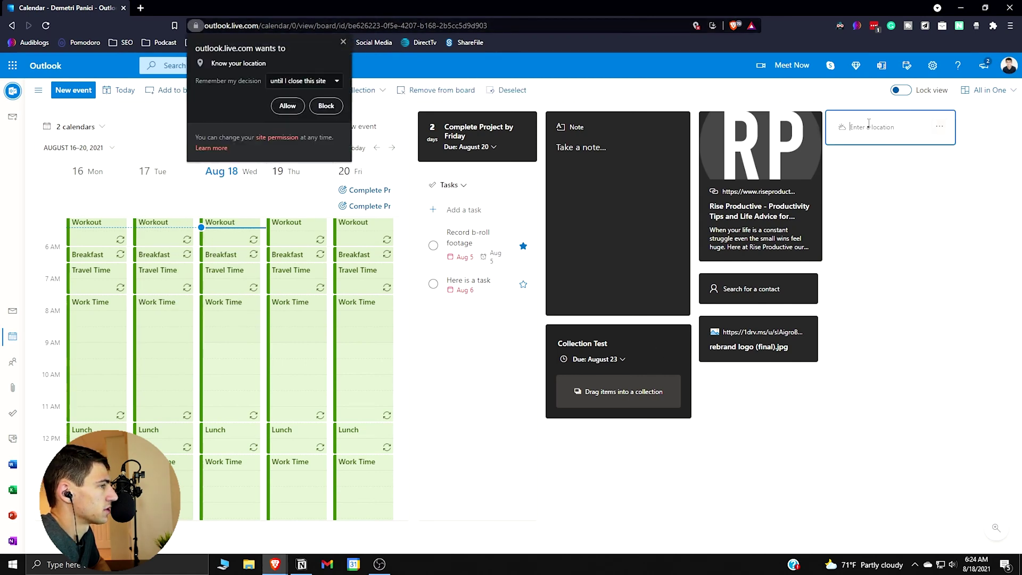
Set the weather card to the HI location, color it charcoal, and move it under Collection Test.
{"action": "type", "text": "HI"}
{"action": "key", "text": "Return"}
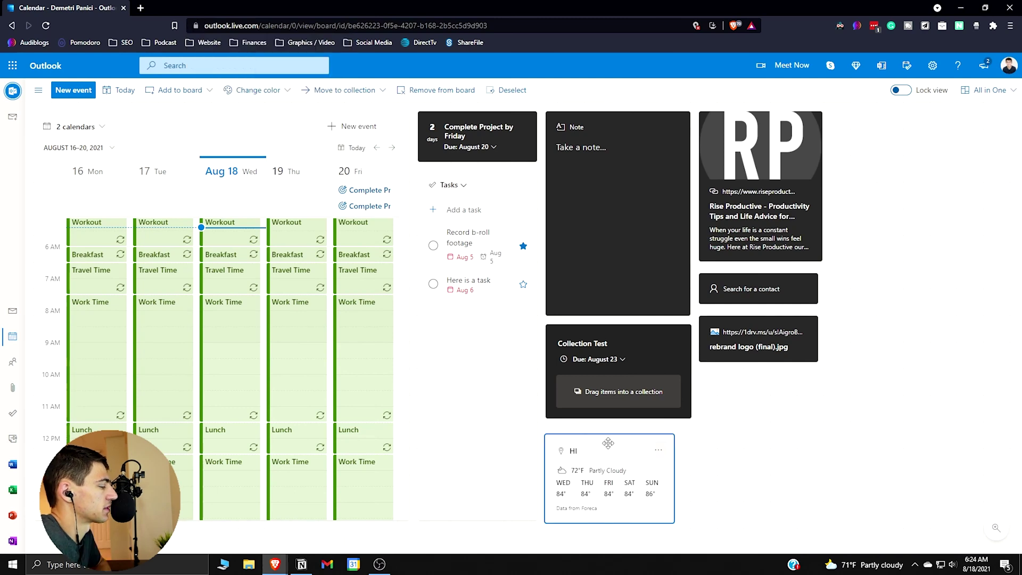
{"action": "left_click", "coordinate": [255, 90]}
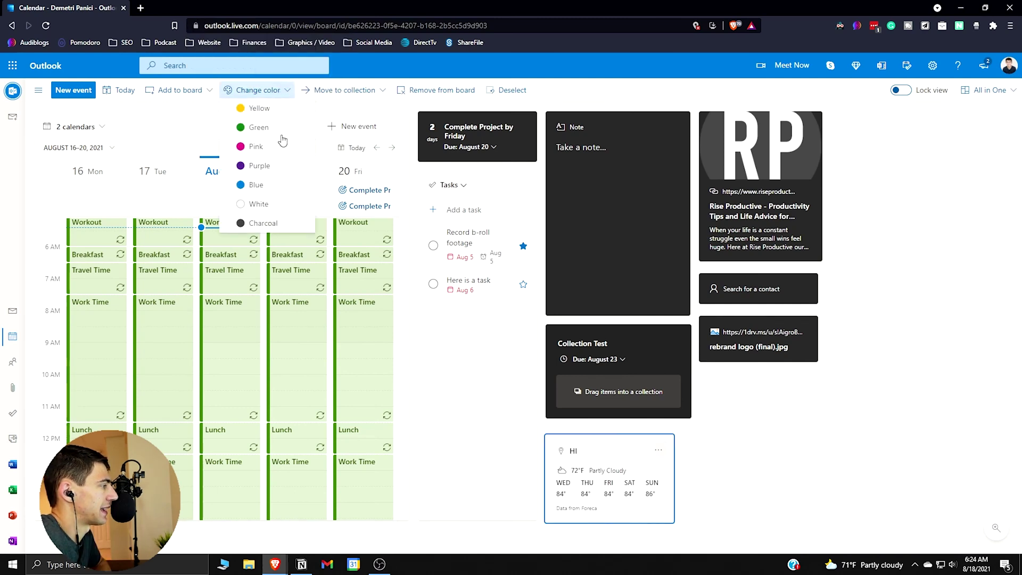
{"action": "left_click", "coordinate": [288, 224]}
{"action": "left_click_drag", "start_coordinate": [606, 450], "coordinate": [619, 439]}
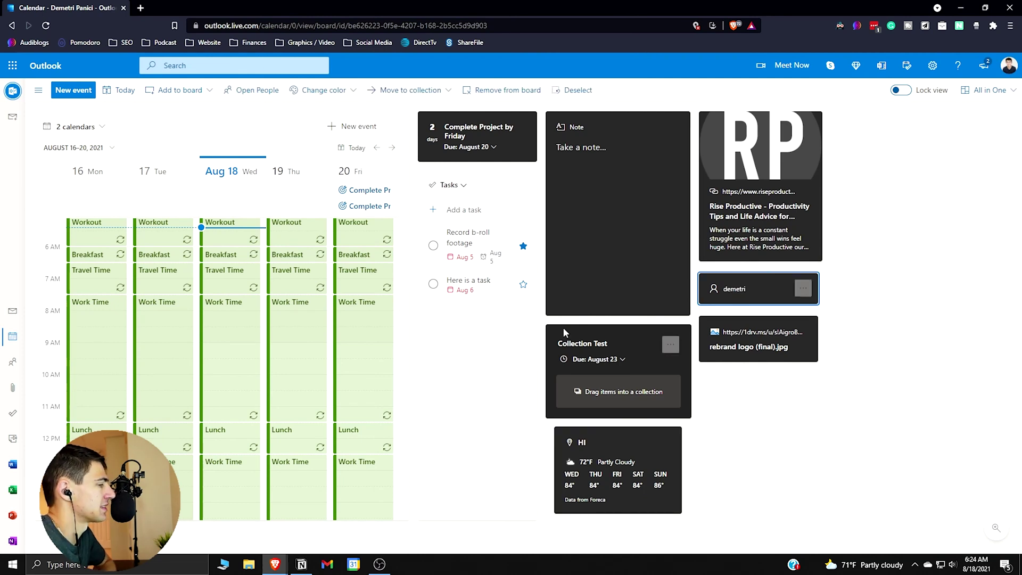
{"action": "left_click", "coordinate": [495, 384]}
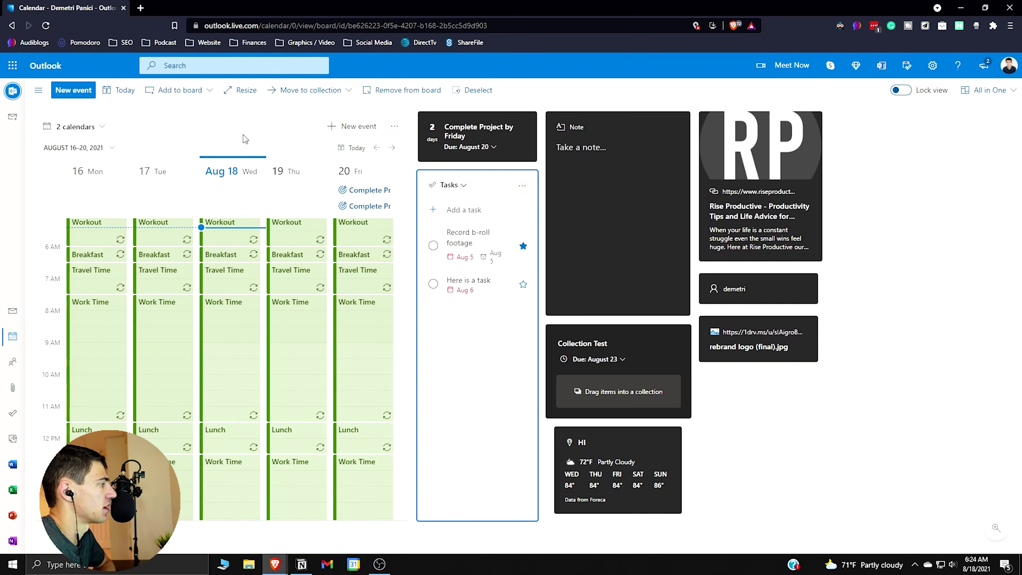
Type 'Can take' into the note card and dismiss the accidental new-event form with Esc.
{"action": "left_click", "coordinate": [611, 168]}
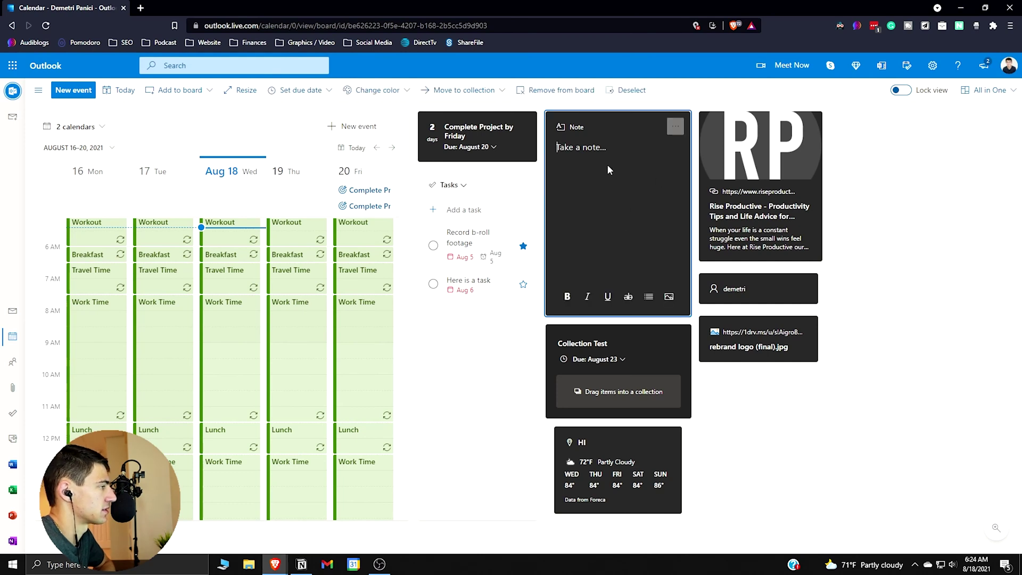
{"action": "type", "text": "Can take notes here"}
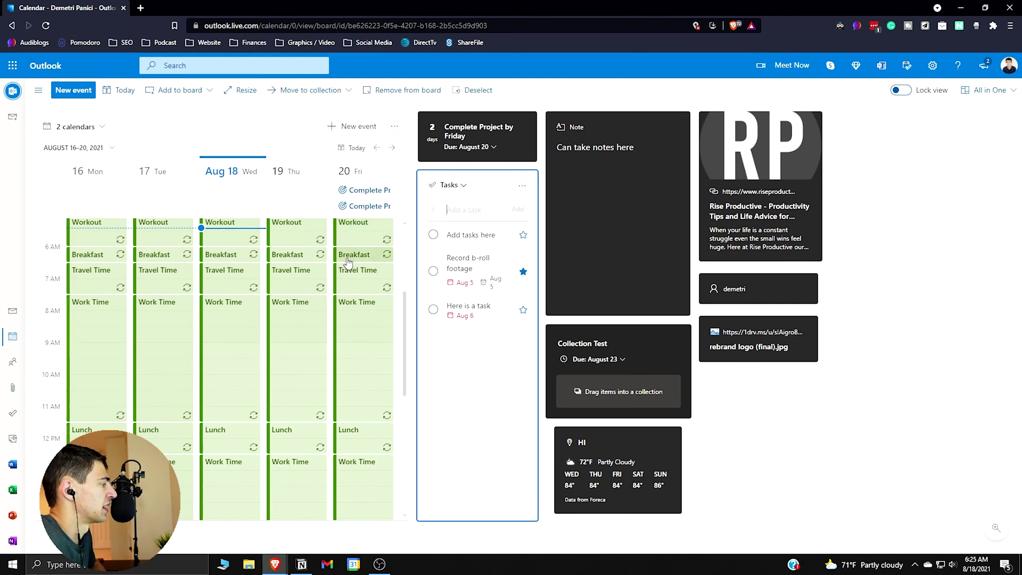
{"action": "left_click", "coordinate": [348, 258]}
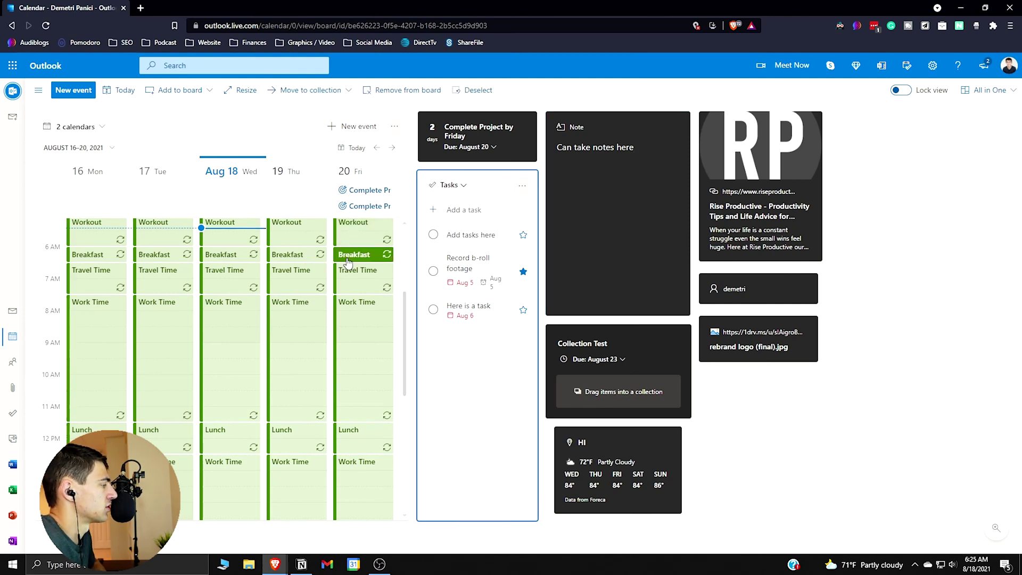
{"action": "key", "text": "n"}
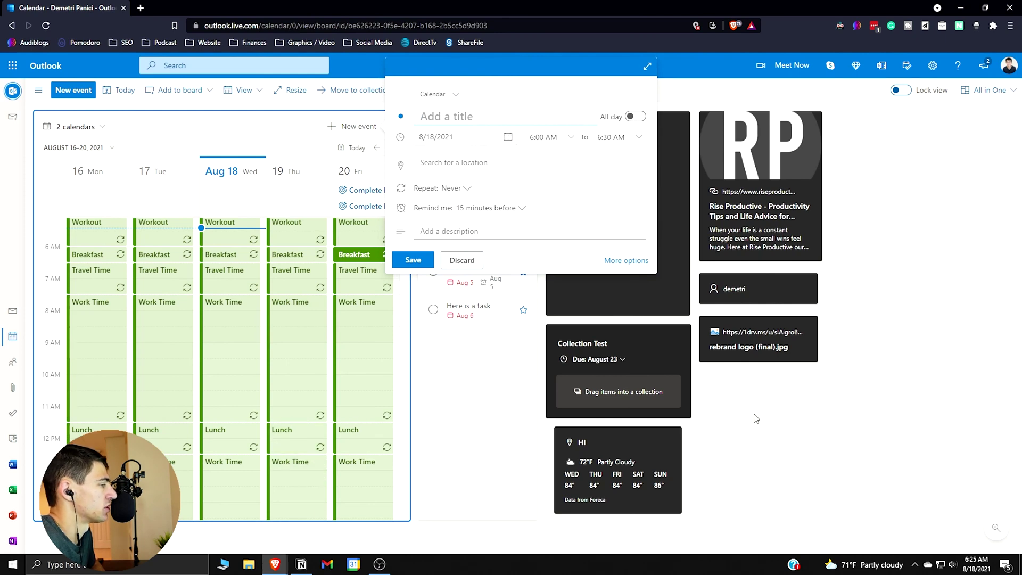
{"action": "key", "text": "Escape"}
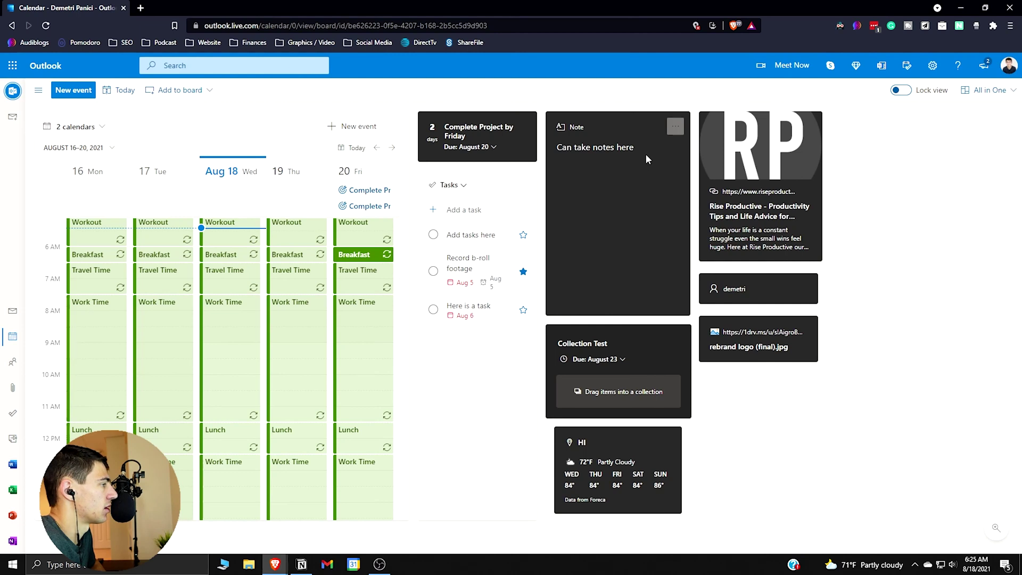
{"action": "left_click", "coordinate": [674, 129]}
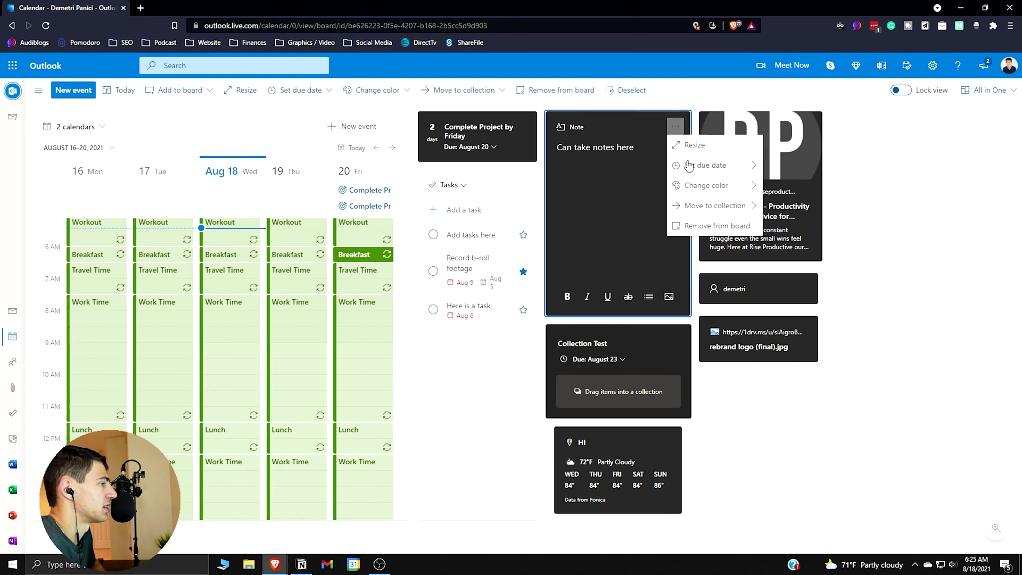
Fill the person card with the suggested contact and move the rebrand logo file card beneath it.
{"action": "mouse_move", "coordinate": [713, 212]}
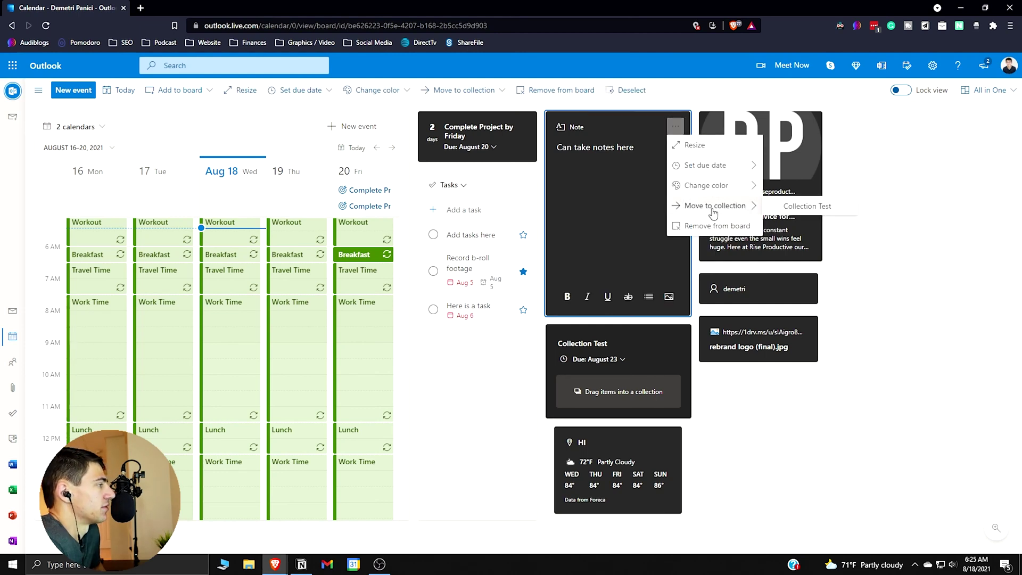
{"action": "left_click", "coordinate": [762, 288]}
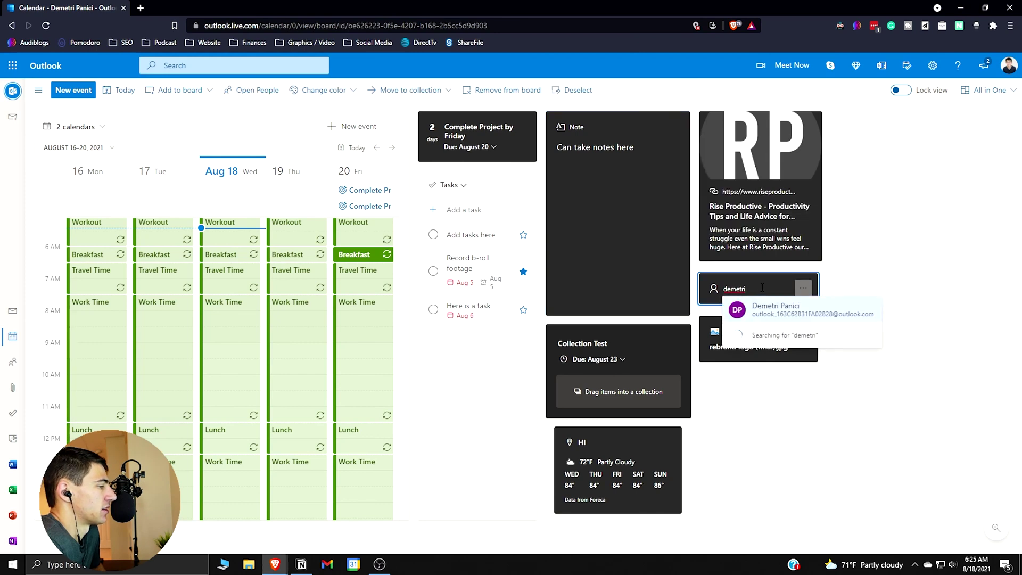
{"action": "left_click", "coordinate": [780, 309]}
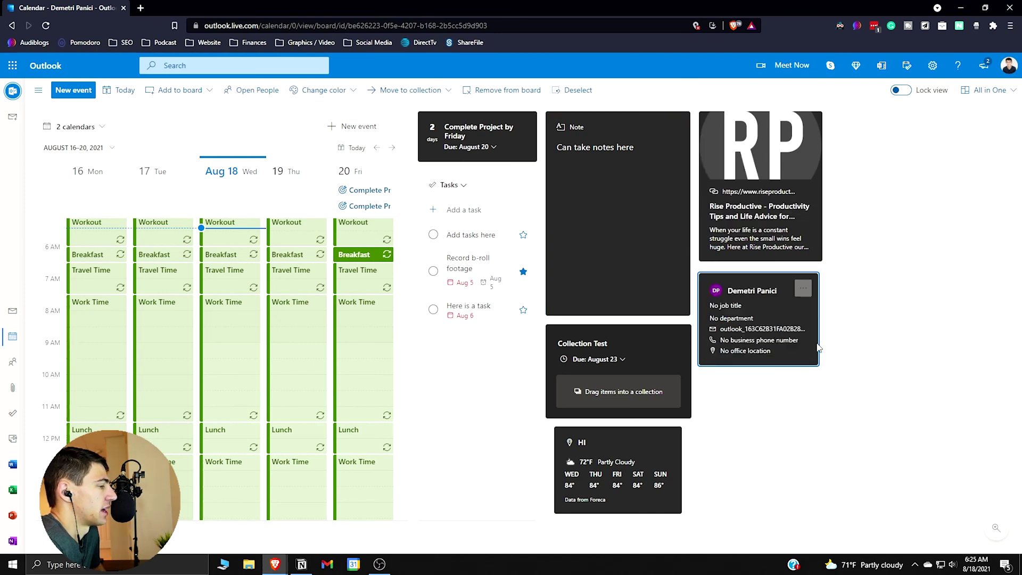
{"action": "left_click", "coordinate": [779, 394]}
{"action": "left_click_drag", "start_coordinate": [777, 382], "coordinate": [779, 391]}
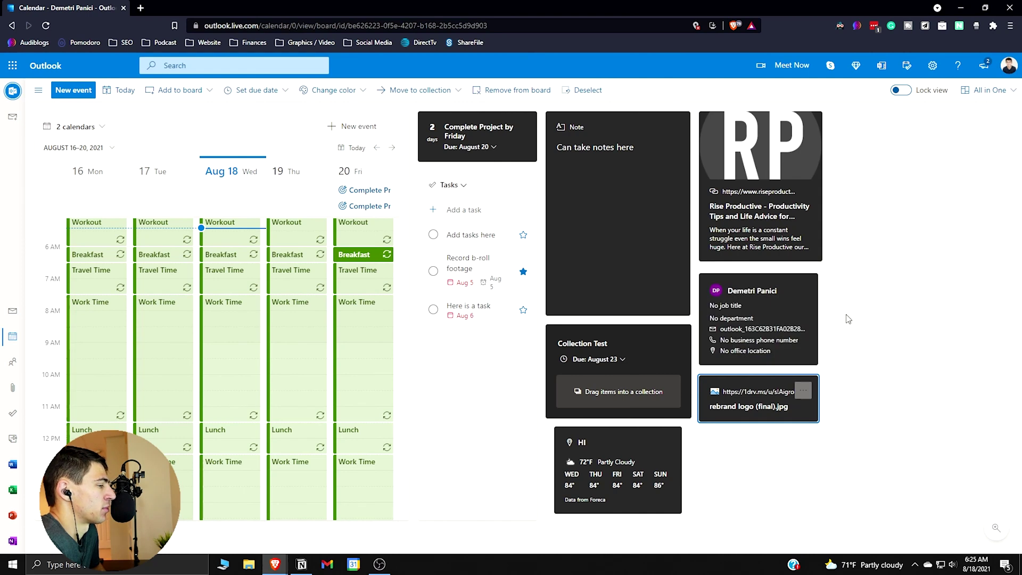